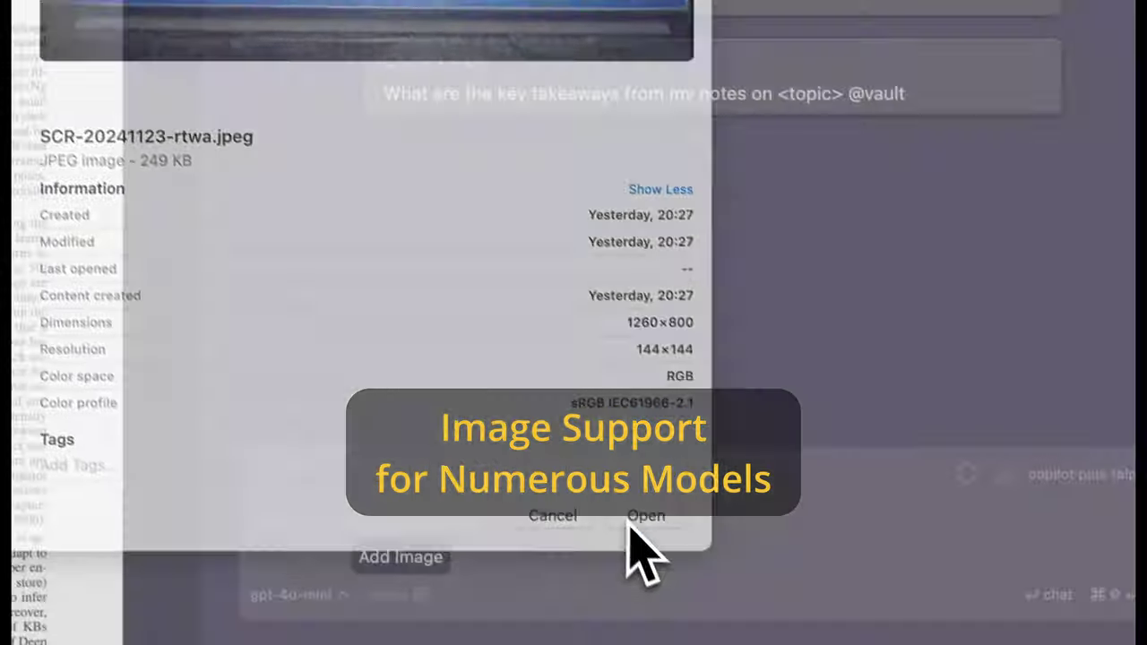
{"action": "left_click", "coordinate": [638, 520]}
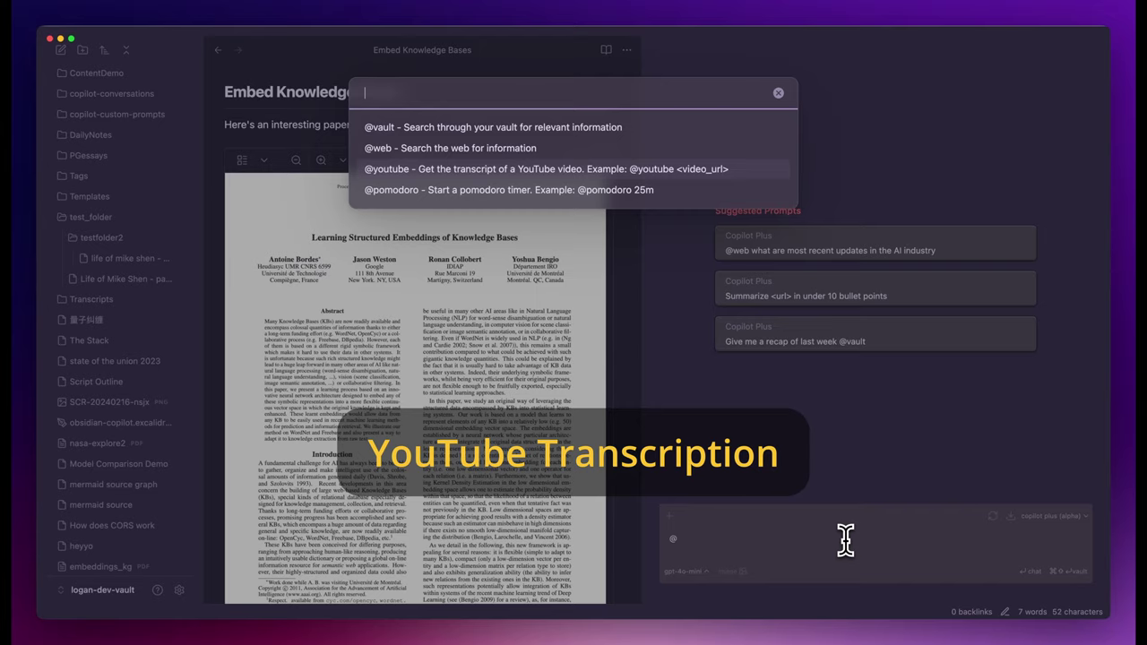
{"action": "key", "text": "Return"}
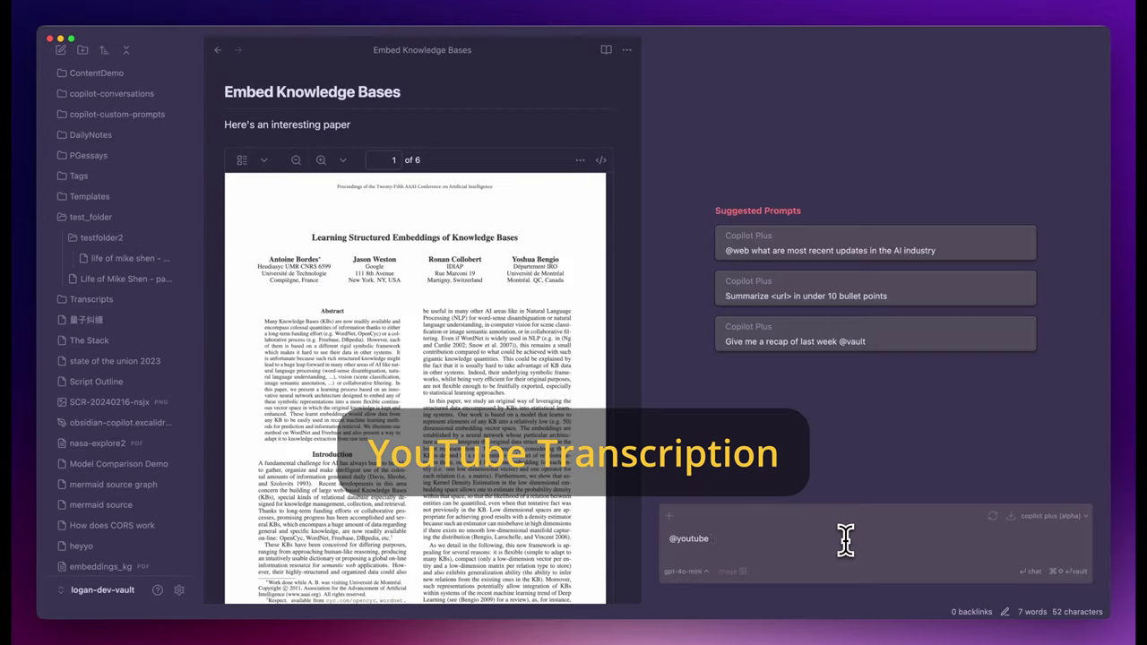
{"action": "type", "text": "https://www.youtube.com/watch?v=i34DoCEmdl"}
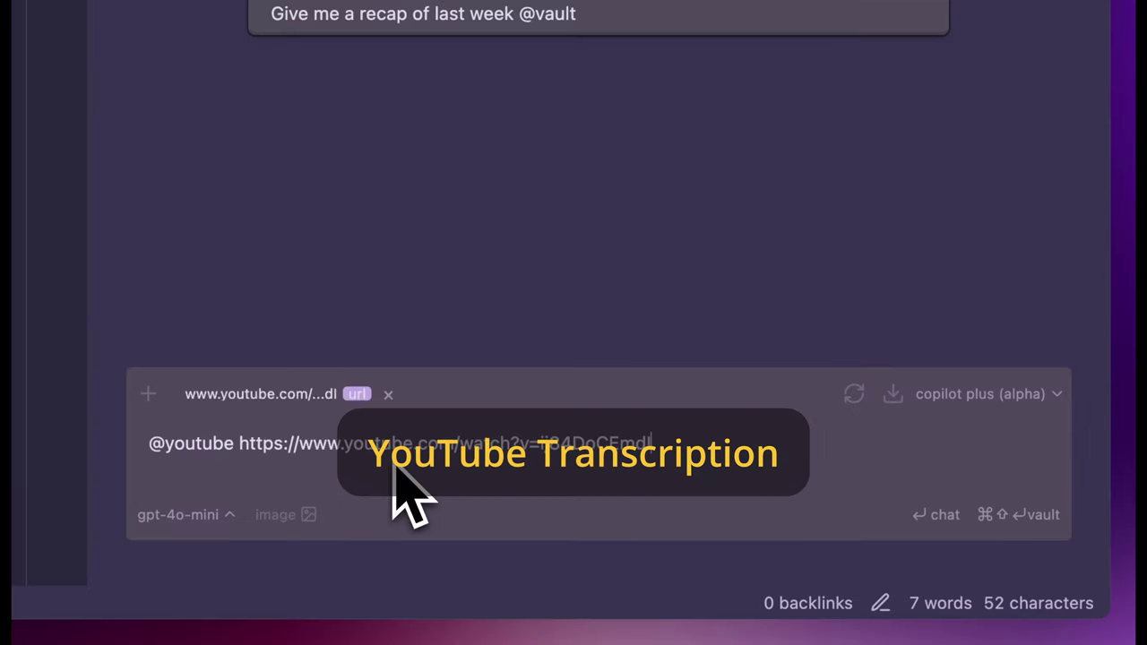
{"action": "key", "text": "Return"}
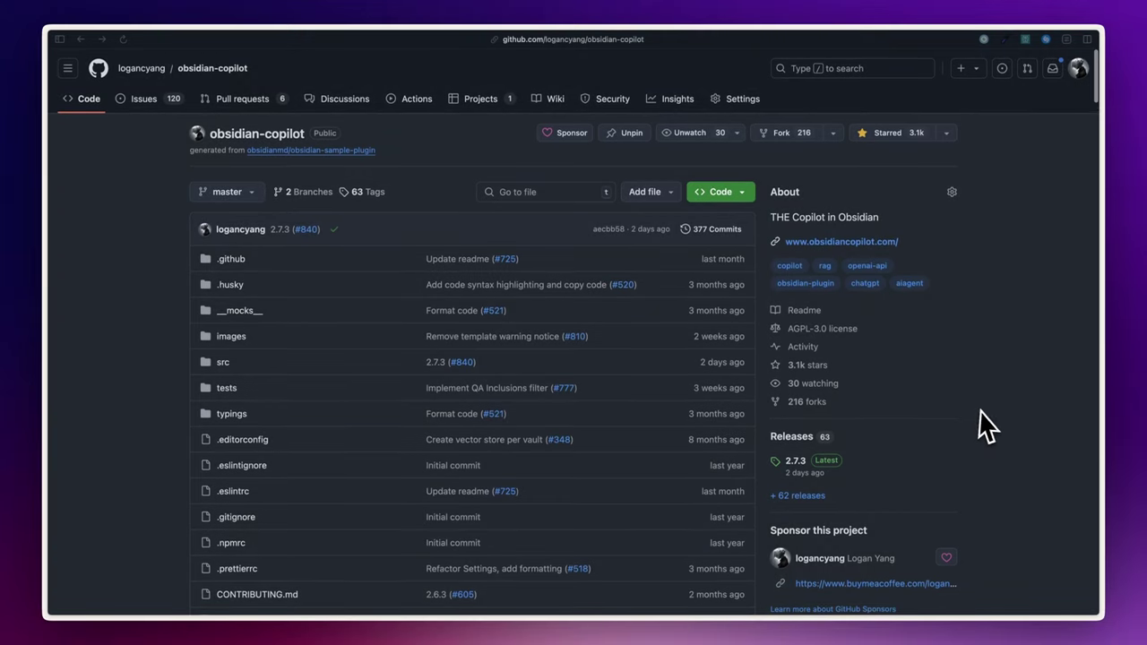
Scroll the obsidian-copilot repository page toward the README and switch the Copilot chat model to GPT-4.
{"action": "scroll", "coordinate": [989, 426], "scroll_direction": "down", "scroll_amount": 10}
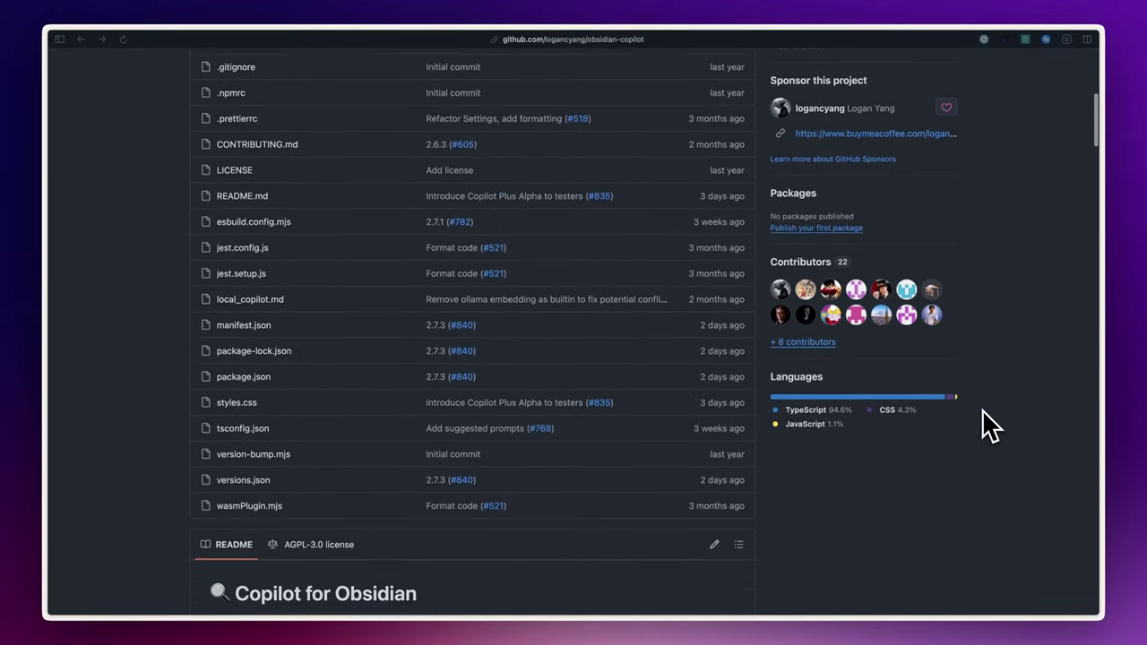
{"action": "scroll", "coordinate": [989, 425], "scroll_direction": "down", "scroll_amount": 9}
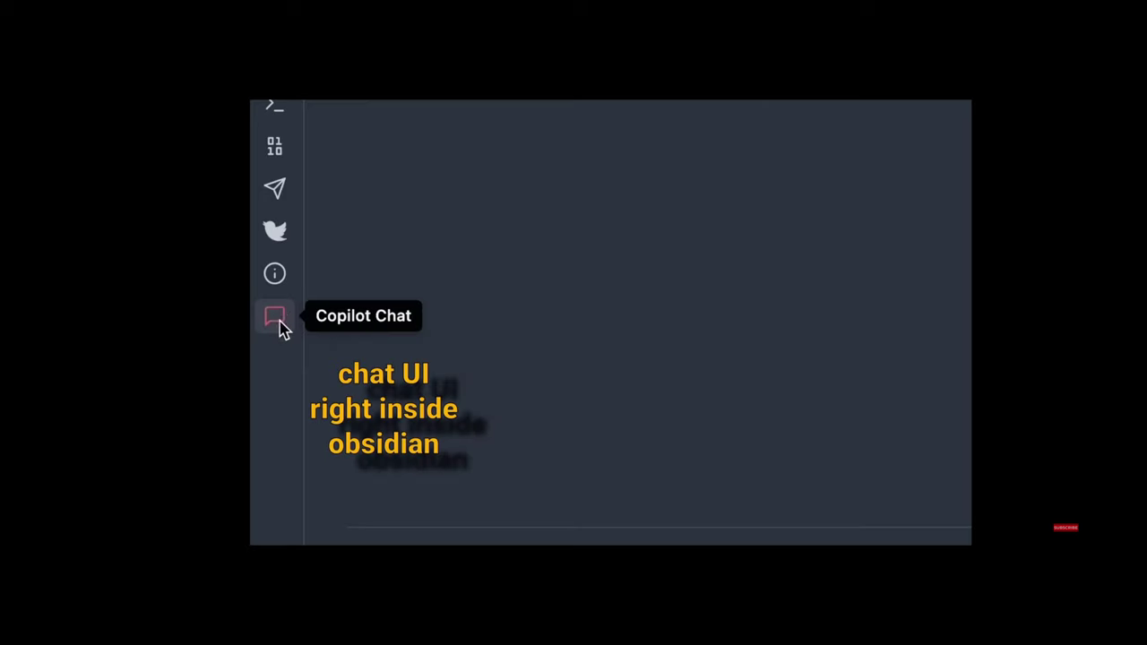
{"action": "left_click", "coordinate": [275, 319]}
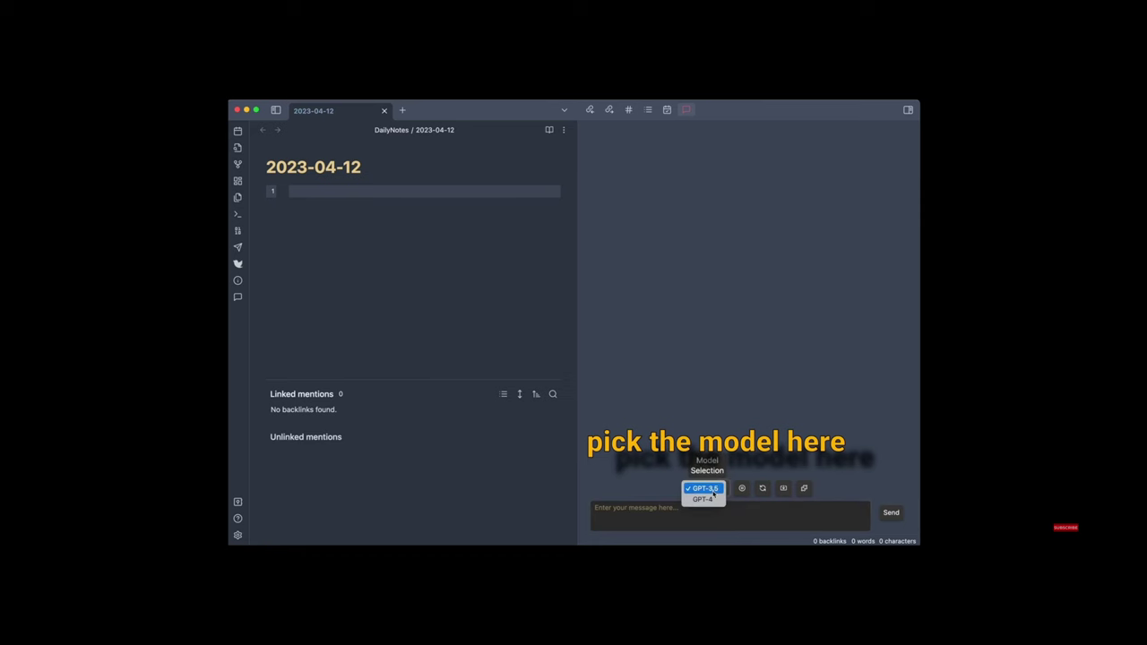
{"action": "left_click", "coordinate": [704, 499]}
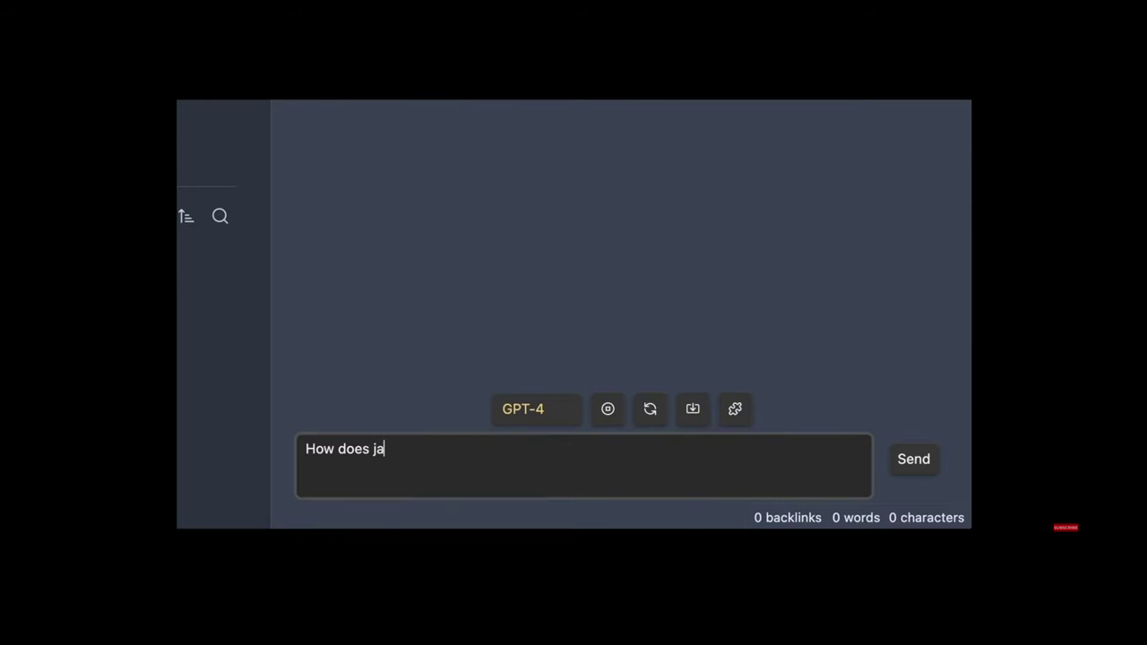
Type 't wor' in the chat and scroll further down the README.
{"action": "type", "text": "t wor"}
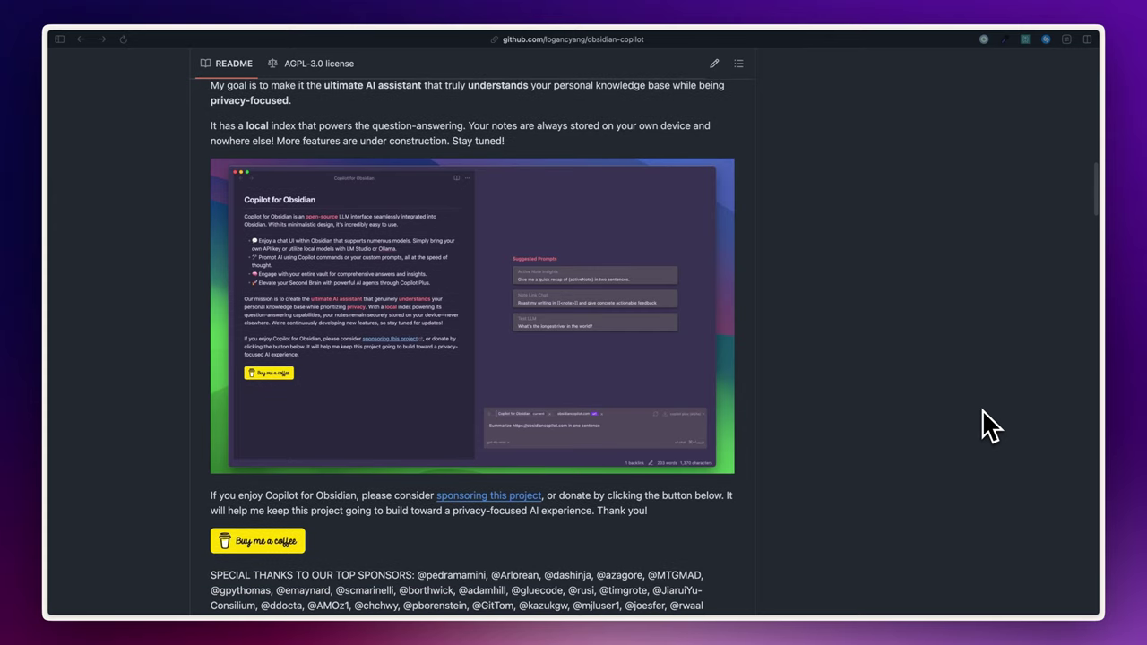
{"action": "scroll", "coordinate": [990, 426], "scroll_direction": "down", "scroll_amount": 3}
{"action": "scroll", "coordinate": [990, 426], "scroll_direction": "down", "scroll_amount": 3}
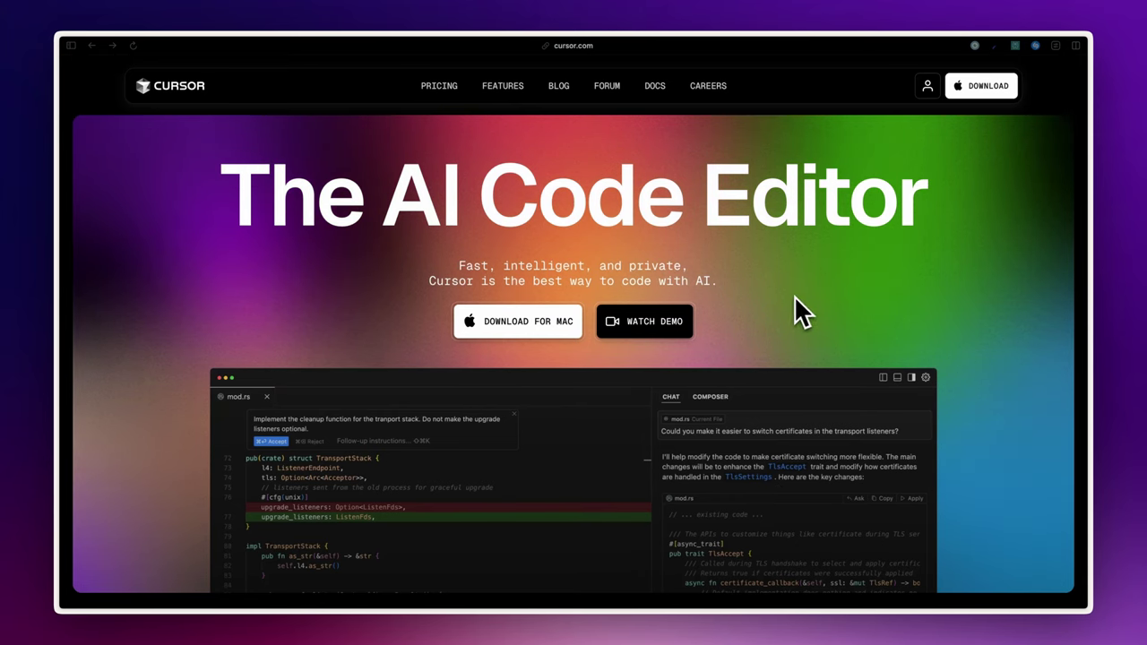
Scroll through the Cursor homepage, then NotebookLM past Upload your sources to Instant insights.
{"action": "scroll", "coordinate": [723, 332], "scroll_direction": "down", "scroll_amount": 5}
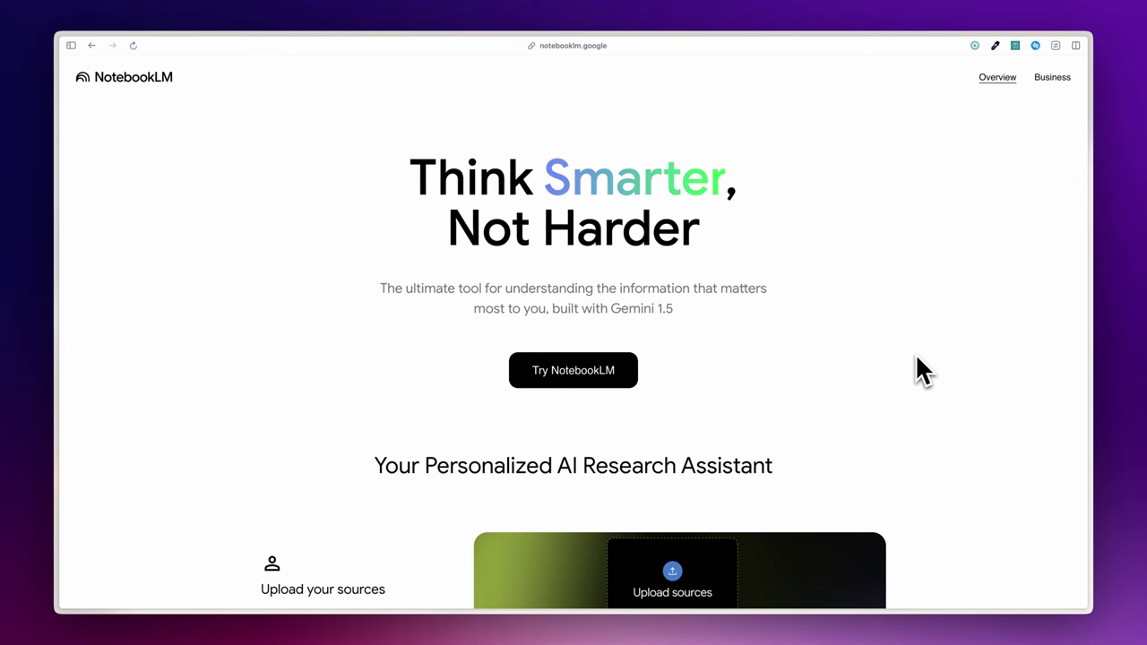
{"action": "scroll", "coordinate": [915, 353], "scroll_direction": "down", "scroll_amount": 5}
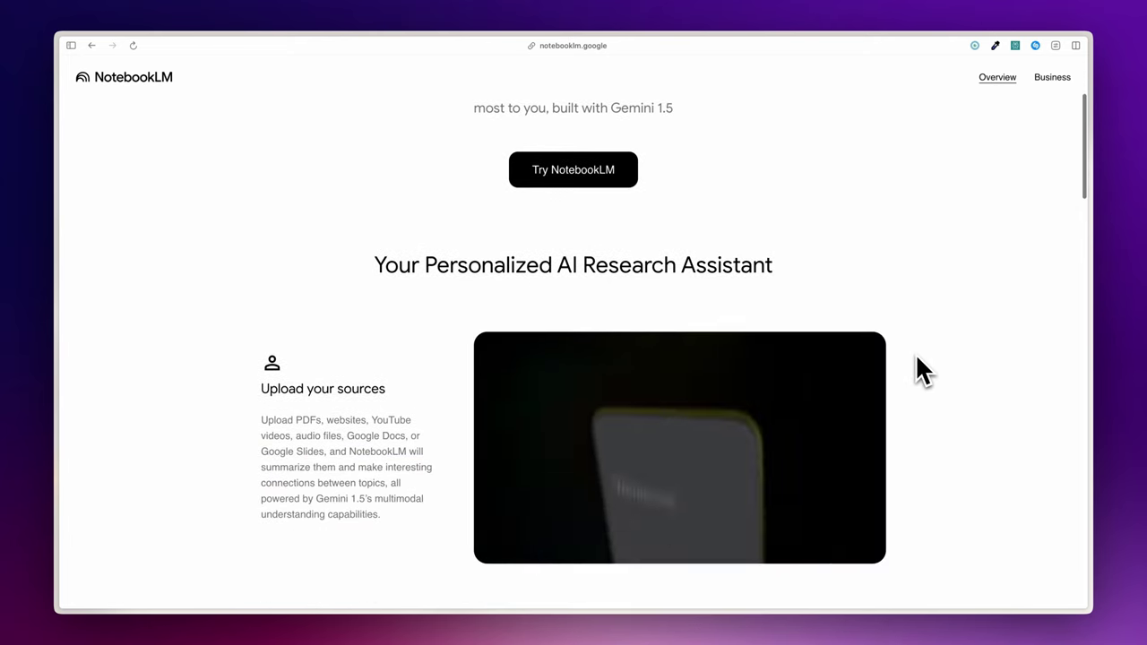
{"action": "scroll", "coordinate": [916, 356], "scroll_direction": "down", "scroll_amount": 5}
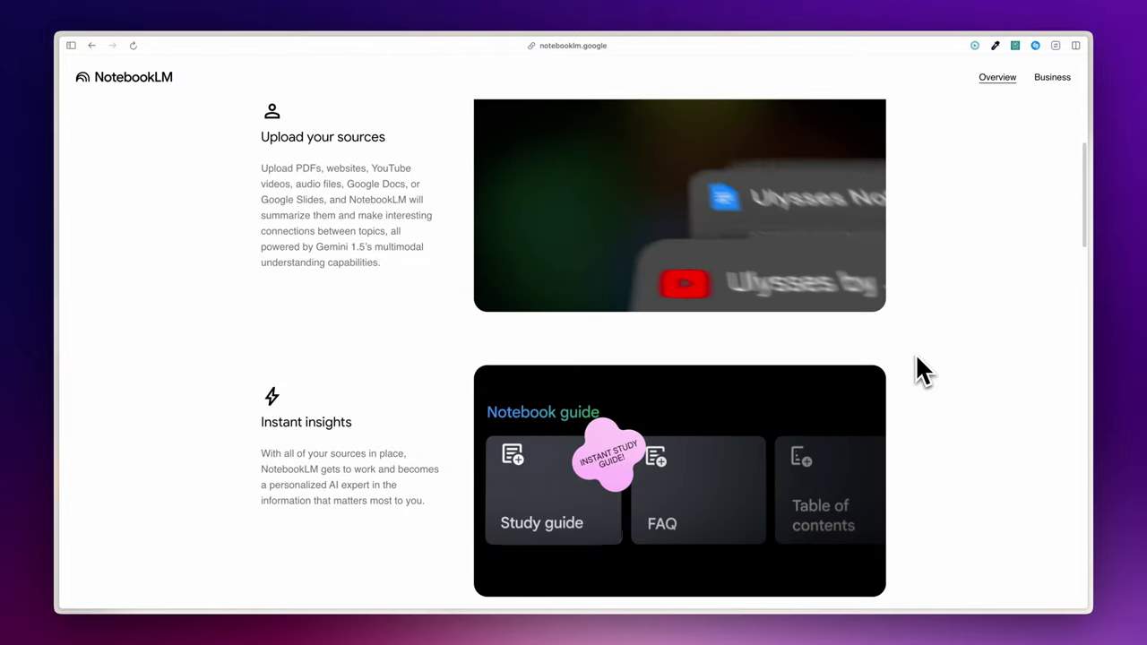
{"action": "scroll", "coordinate": [916, 359], "scroll_direction": "down", "scroll_amount": 6}
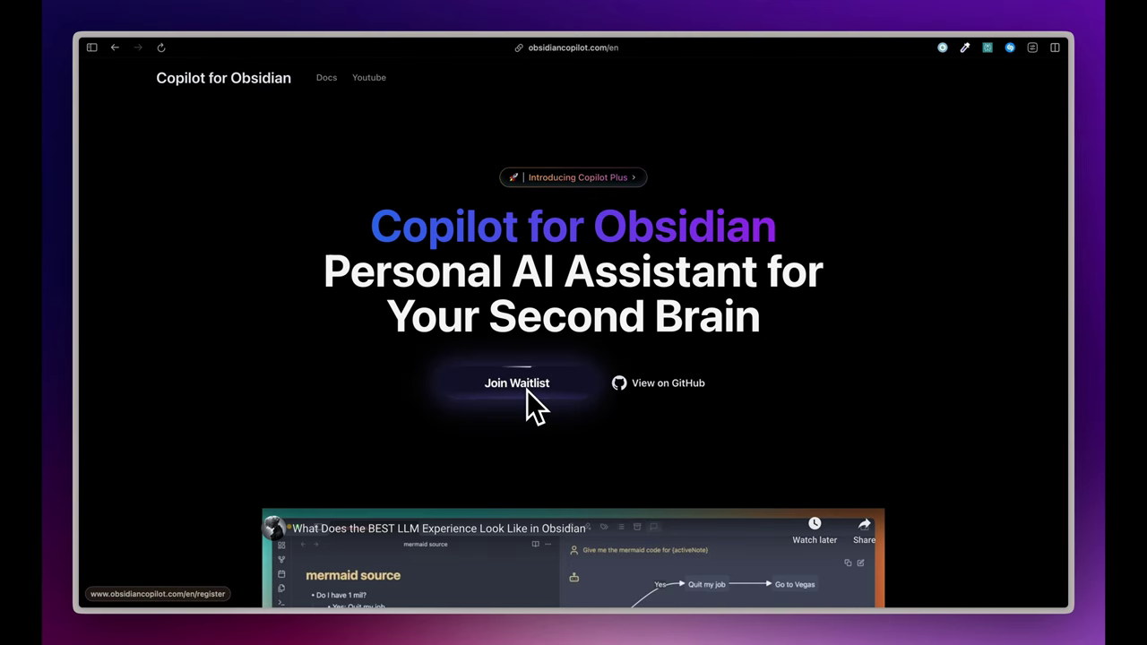
{"action": "scroll", "coordinate": [527, 405], "scroll_direction": "down", "scroll_amount": 10}
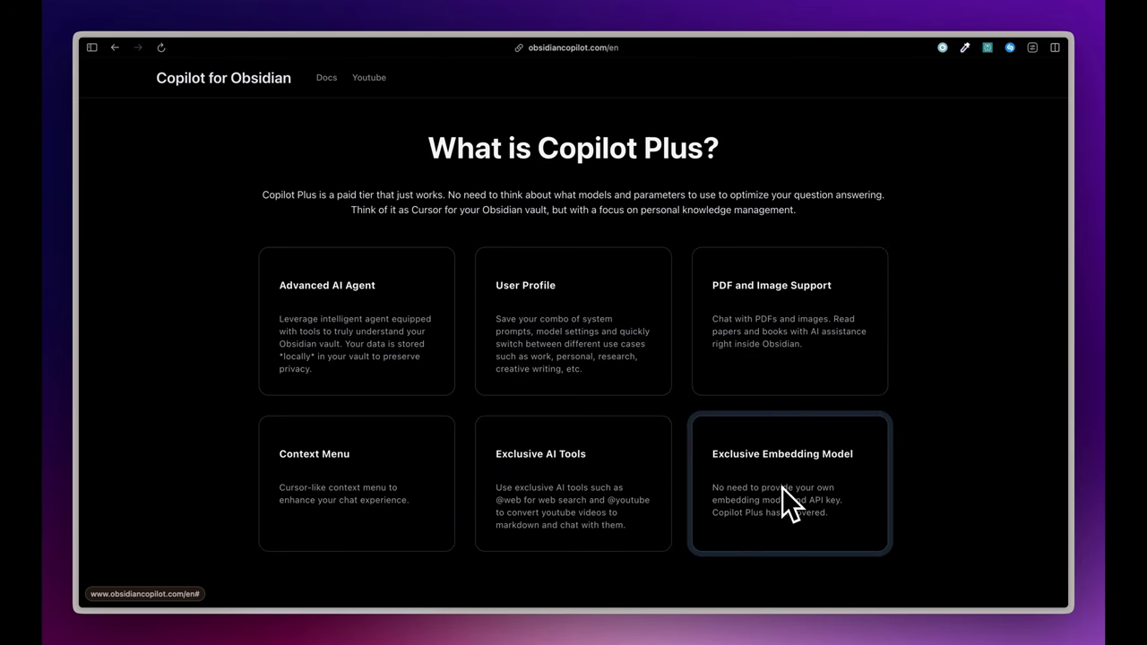
{"action": "scroll", "coordinate": [797, 380], "scroll_direction": "up", "scroll_amount": 10}
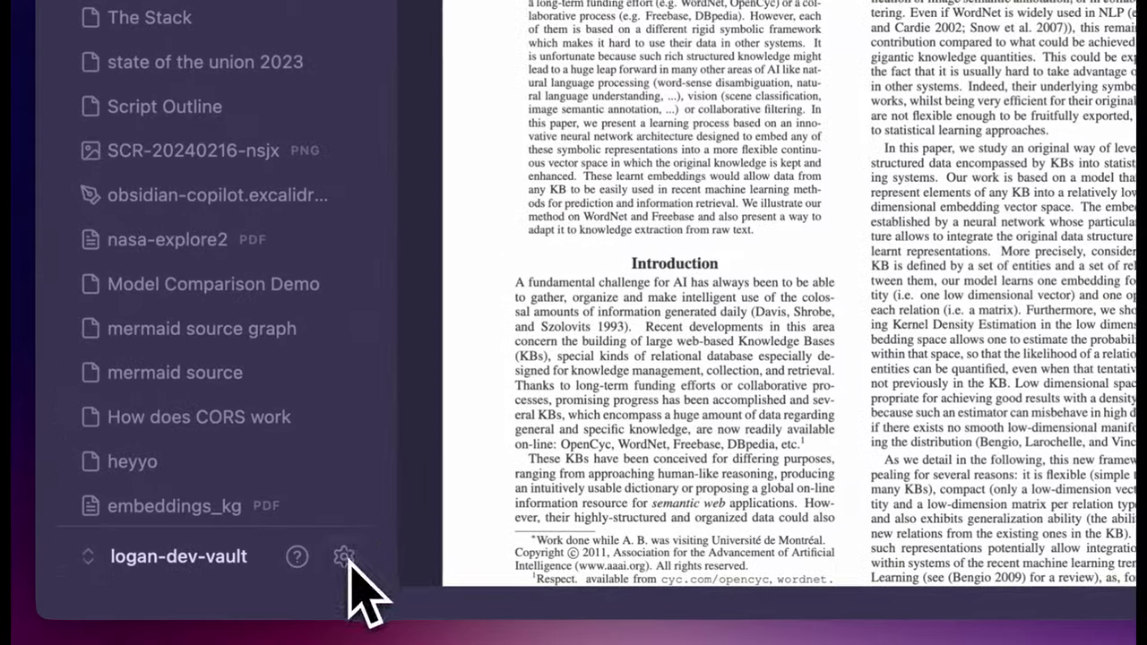
In Copilot plugin settings, highlight the alpha-access note and choose Copilot Plus (Alpha) as Default Mode.
{"action": "left_click", "coordinate": [178, 591]}
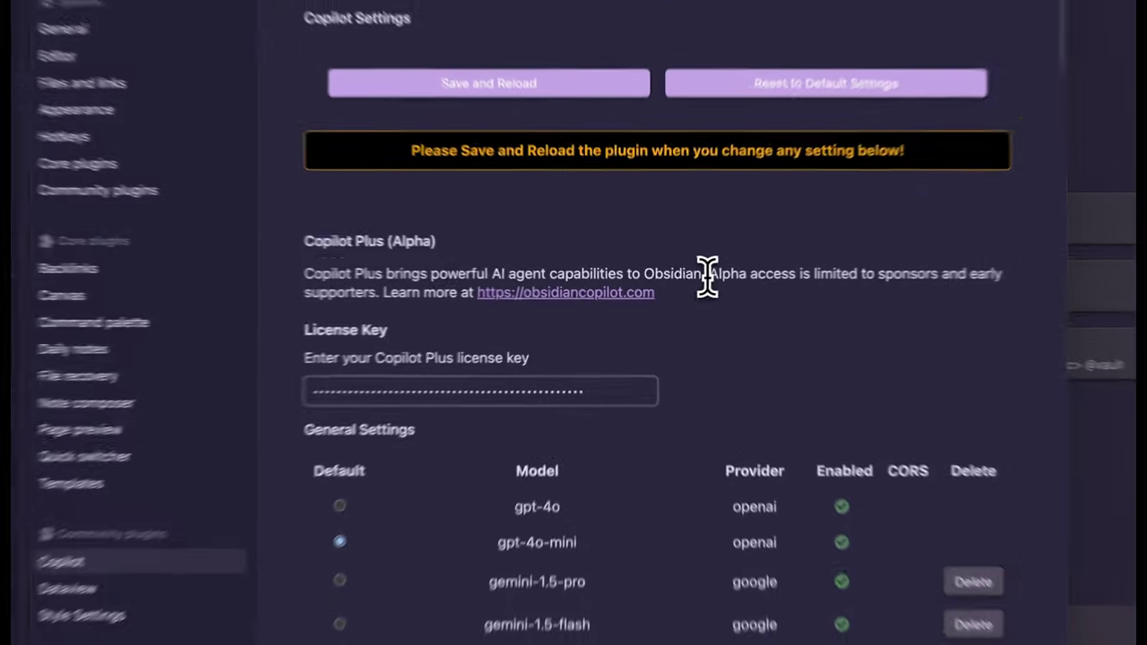
{"action": "left_click_drag", "start_coordinate": [683, 280], "coordinate": [459, 291]}
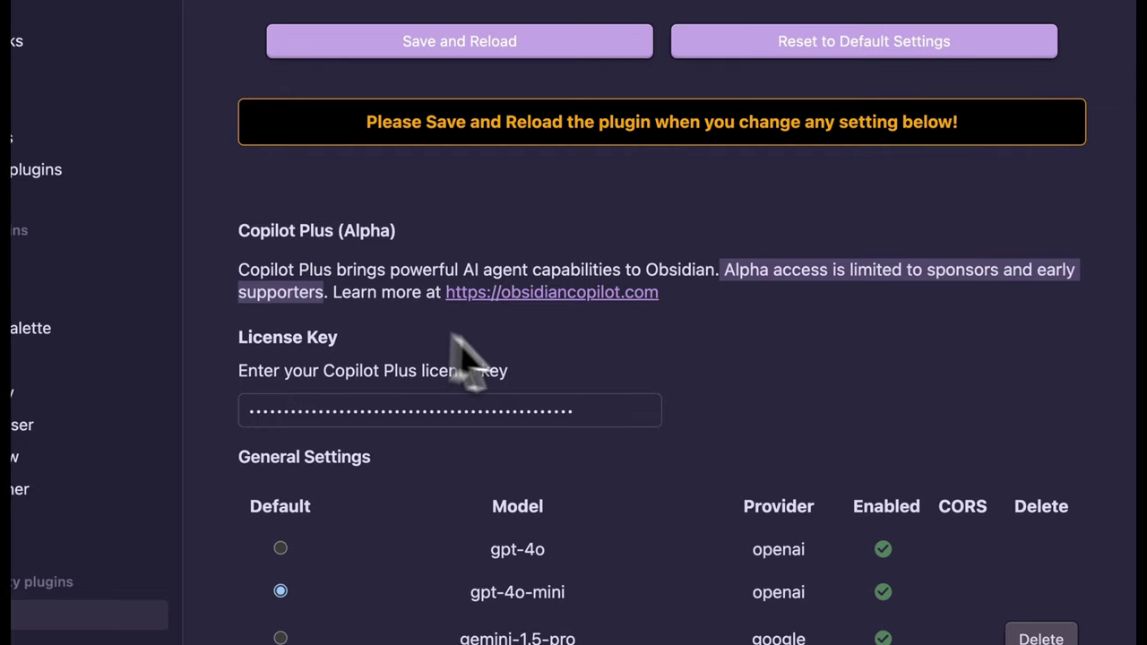
{"action": "scroll", "coordinate": [878, 395], "scroll_direction": "down", "scroll_amount": 5}
{"action": "left_click", "coordinate": [483, 345]}
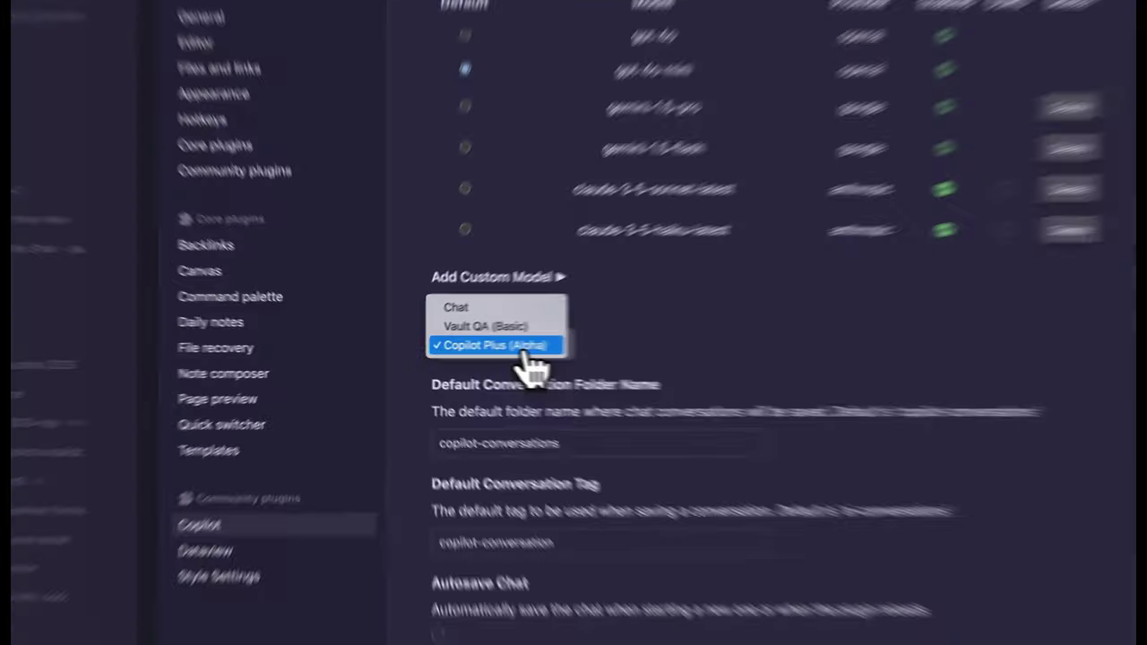
{"action": "left_click", "coordinate": [486, 352]}
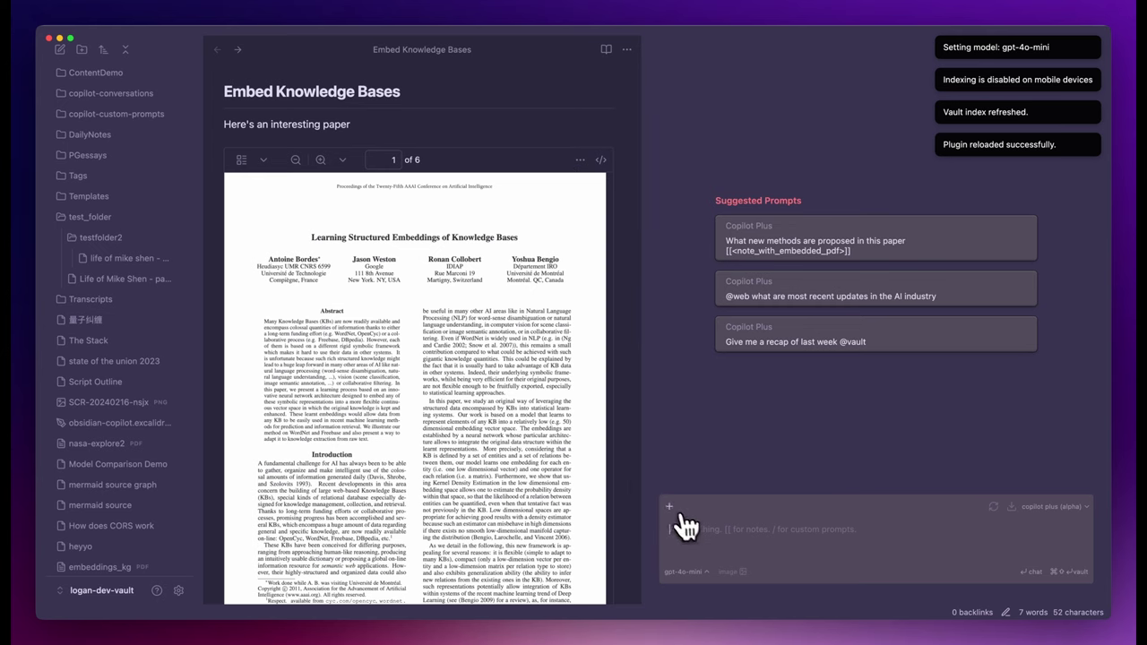
Add the Embed Knowledge Bases note and nasa-explore2 PDF as chat context, then remove both.
{"action": "left_click", "coordinate": [670, 510]}
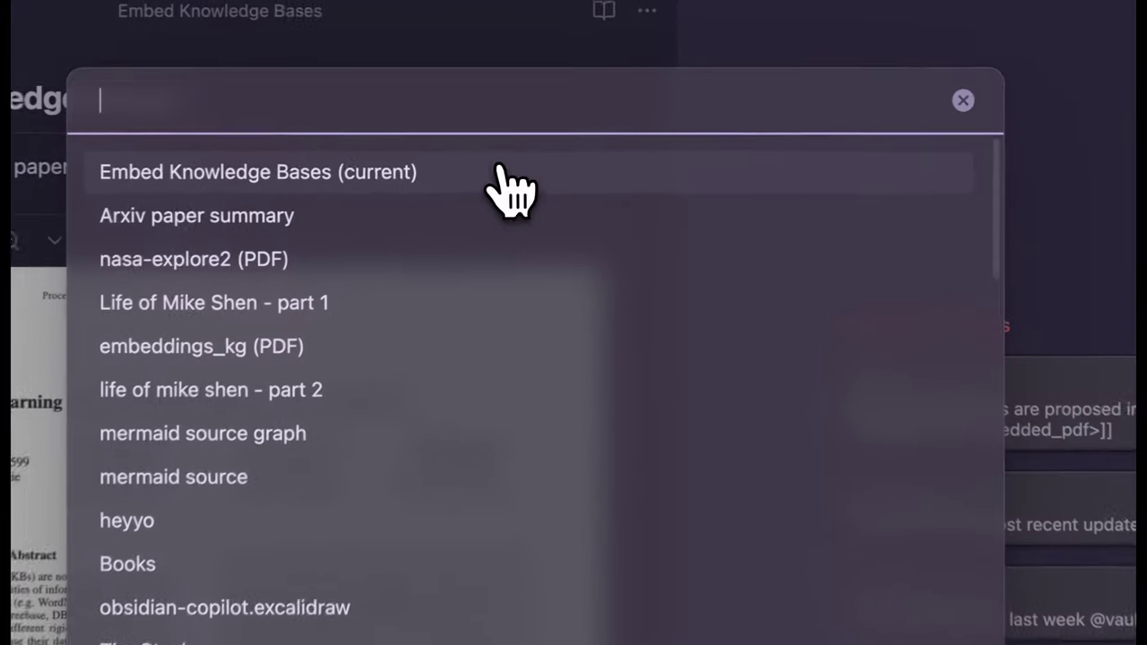
{"action": "left_click", "coordinate": [511, 188]}
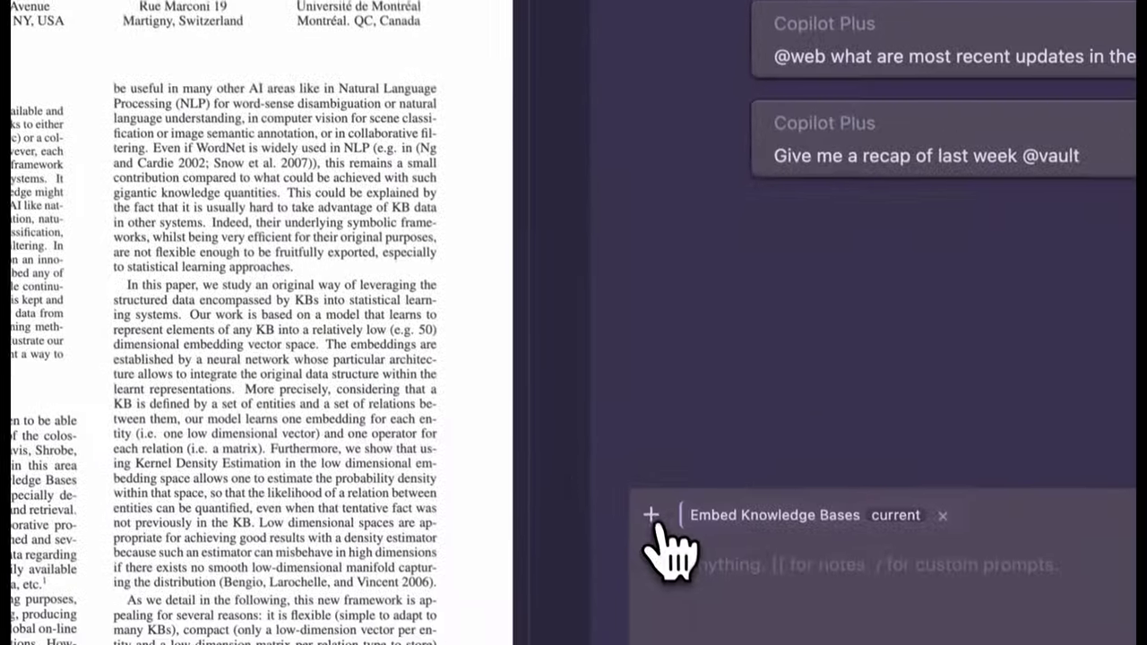
{"action": "left_click", "coordinate": [680, 504]}
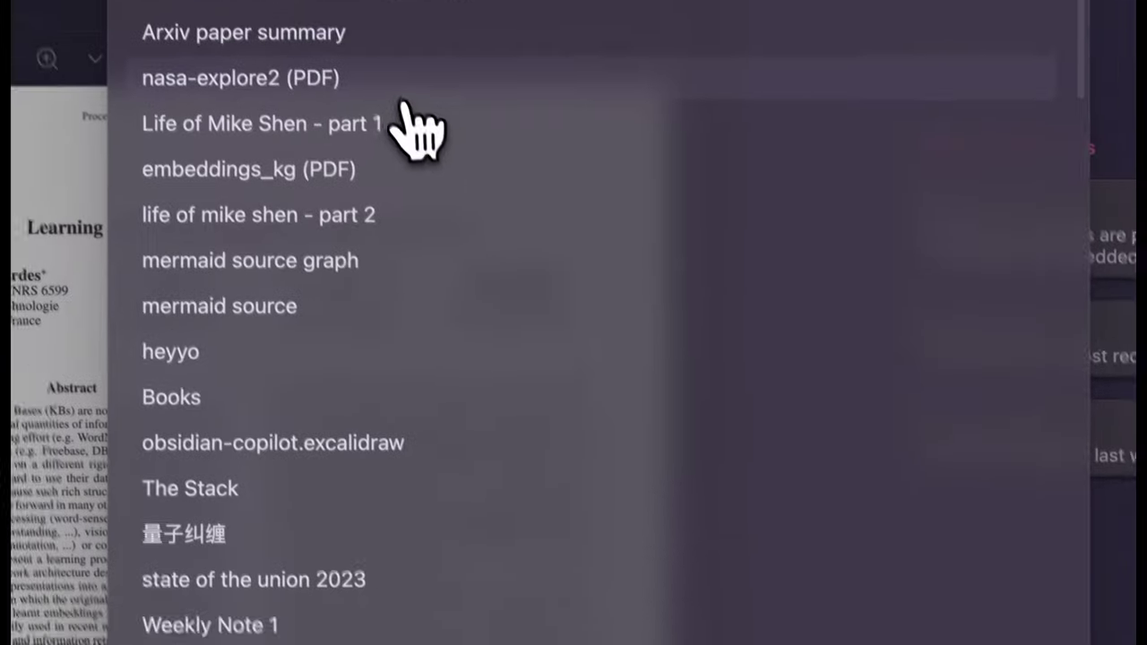
{"action": "left_click", "coordinate": [422, 135]}
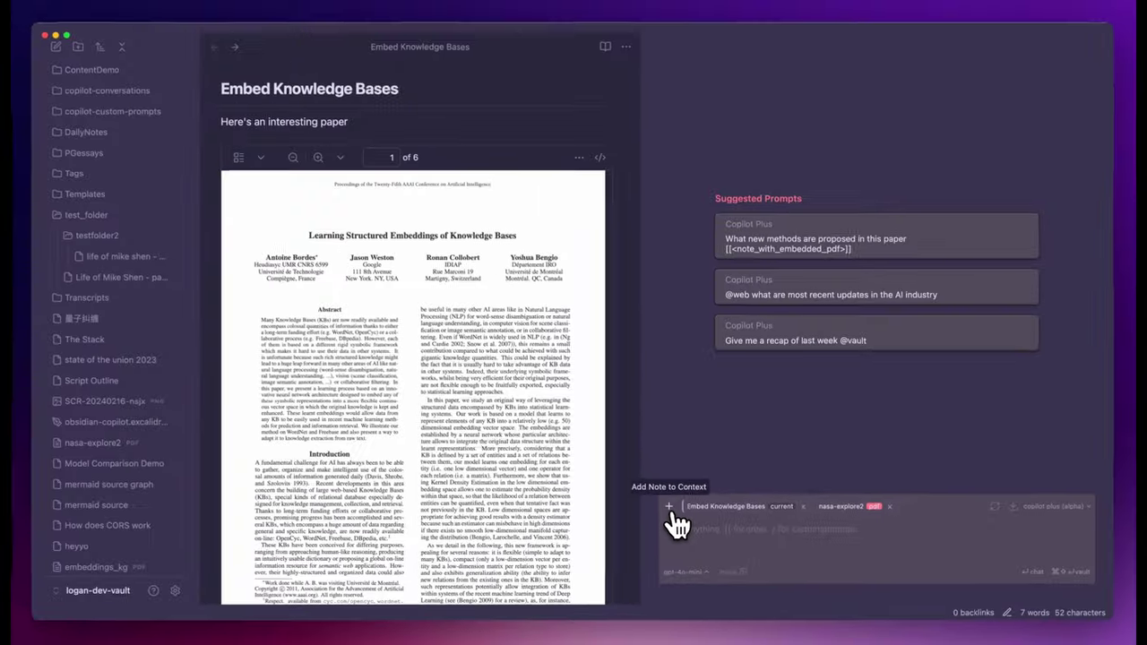
{"action": "left_click", "coordinate": [573, 443]}
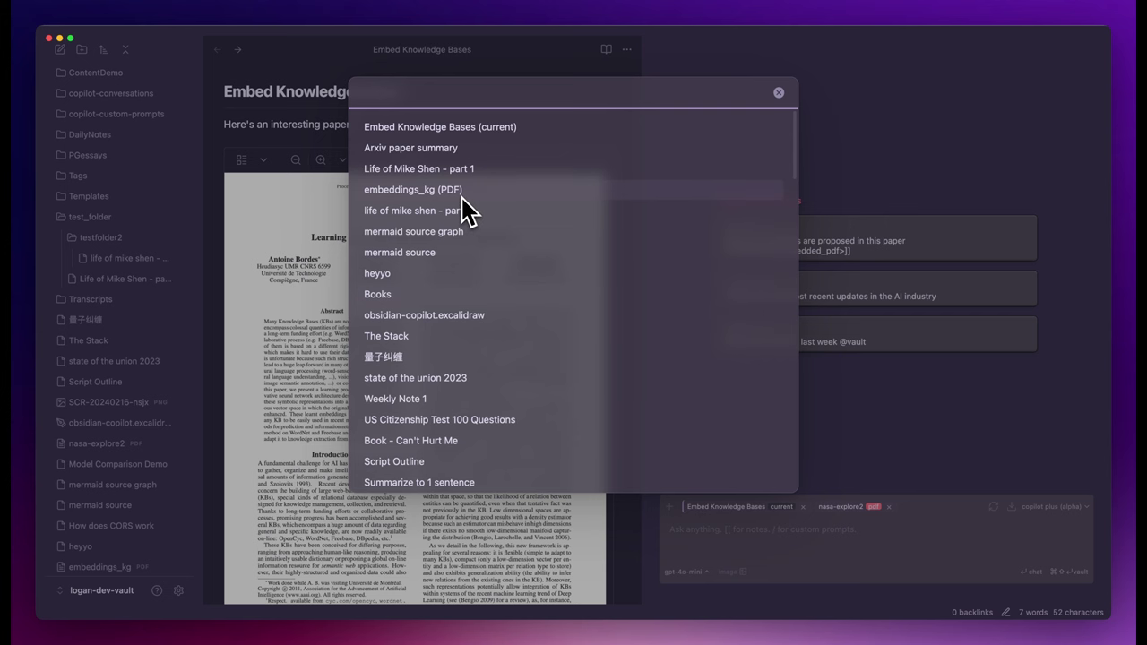
{"action": "key", "text": "Escape"}
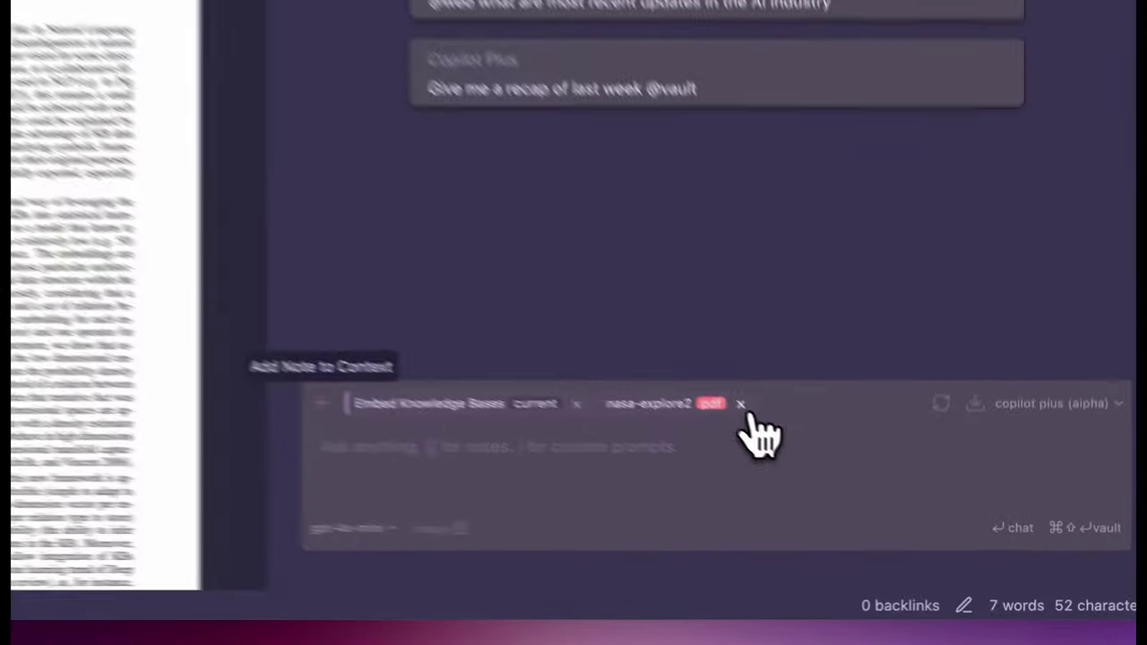
{"action": "left_click", "coordinate": [889, 507]}
{"action": "left_click", "coordinate": [802, 507]}
{"action": "left_click", "coordinate": [441, 433]}
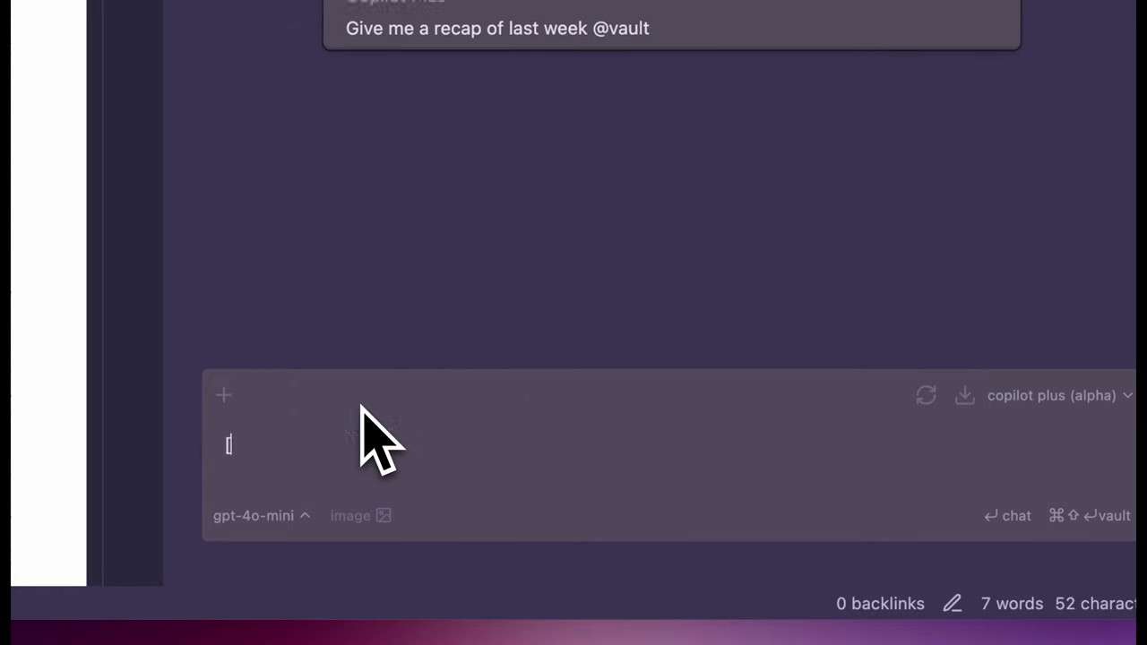
{"action": "type", "text": "[["}
{"action": "key", "text": "Return"}
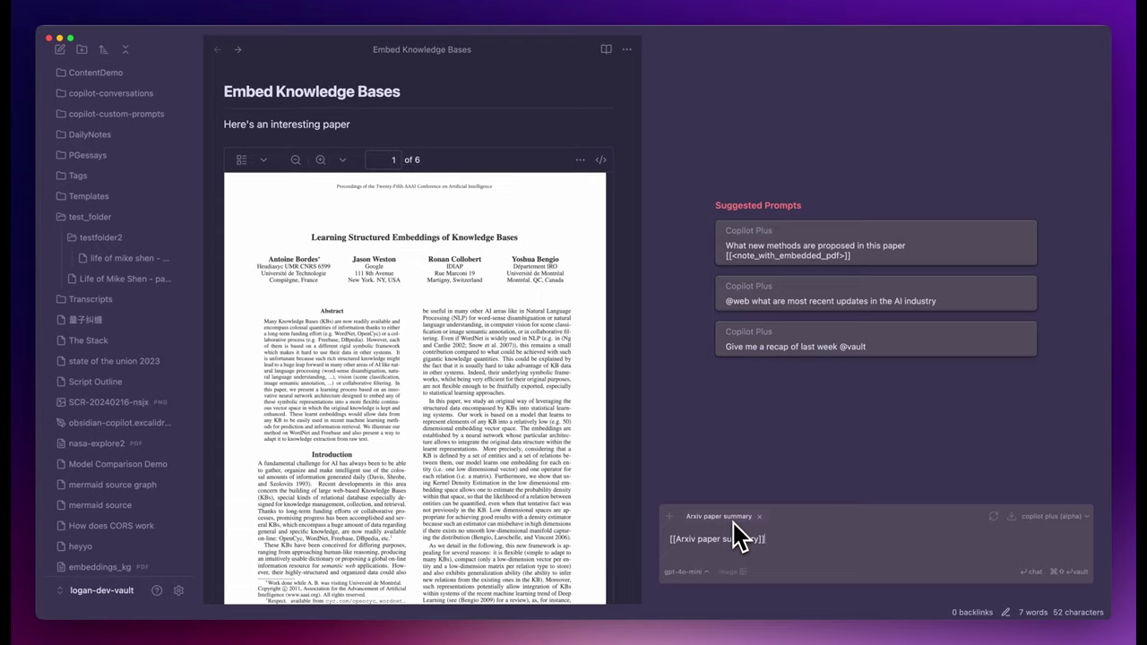
{"action": "type", "text": "[["}
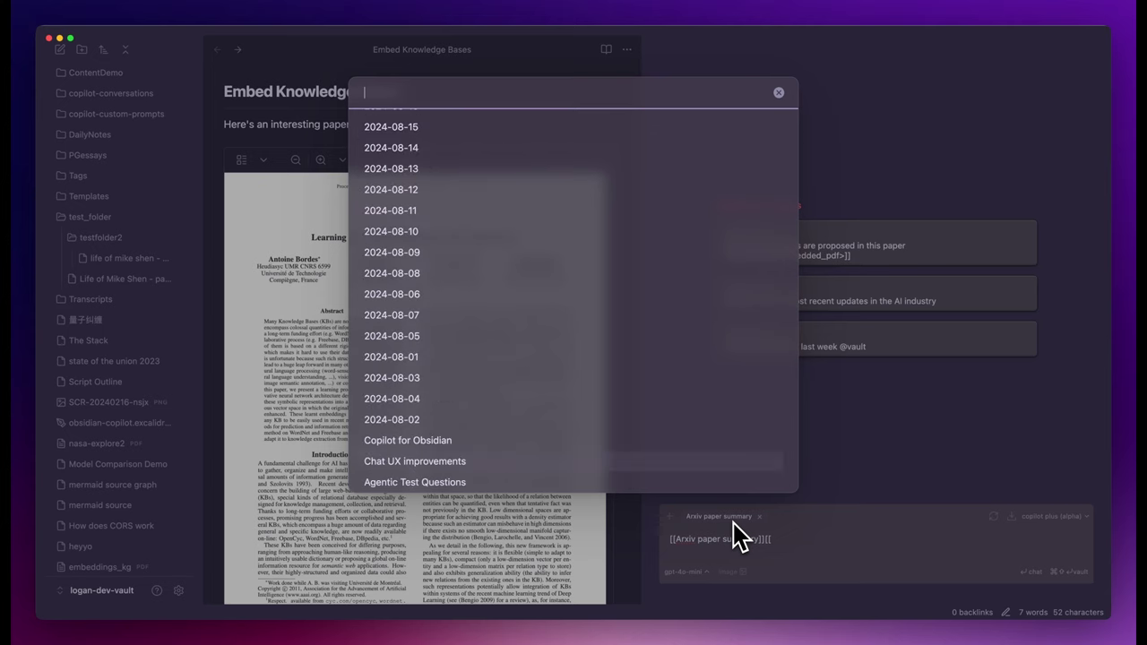
{"action": "key", "text": "Return"}
{"action": "type", "text": "[["}
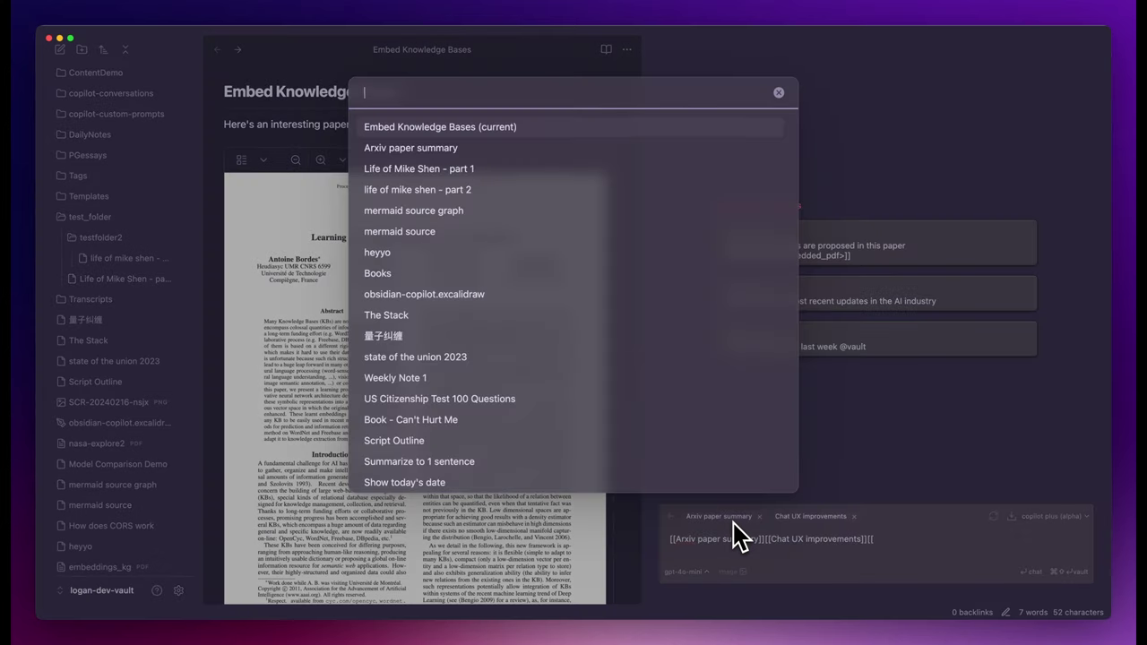
{"action": "key", "text": "Down"}
{"action": "key", "text": "Return"}
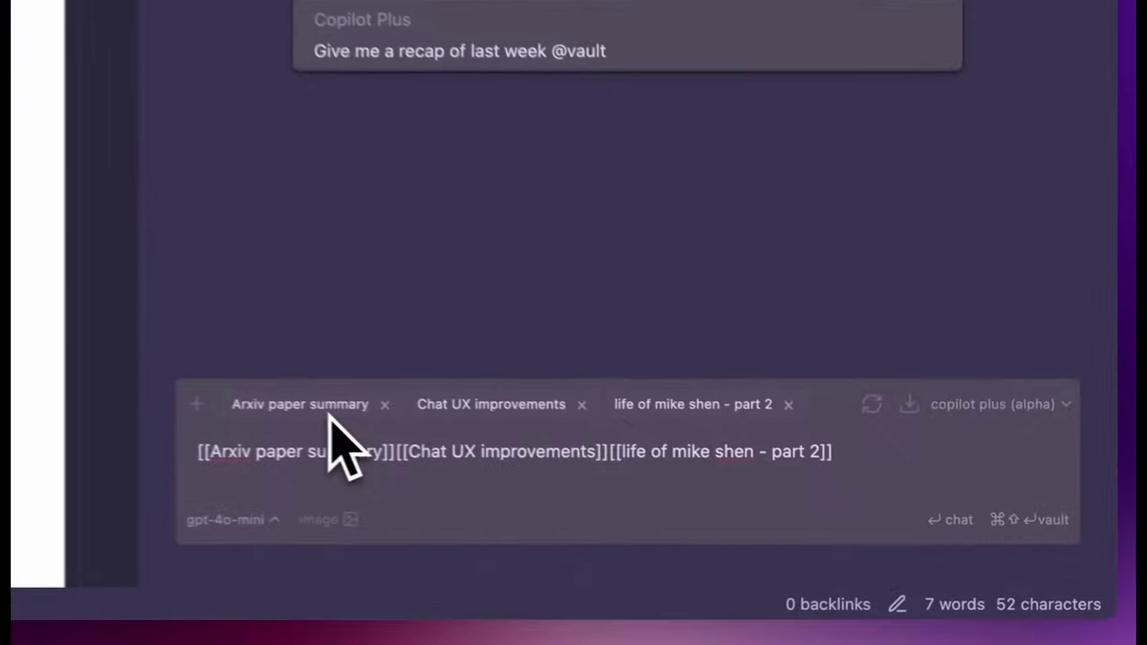
{"action": "key", "text": "super+a"}
{"action": "key", "text": "BackSpace"}
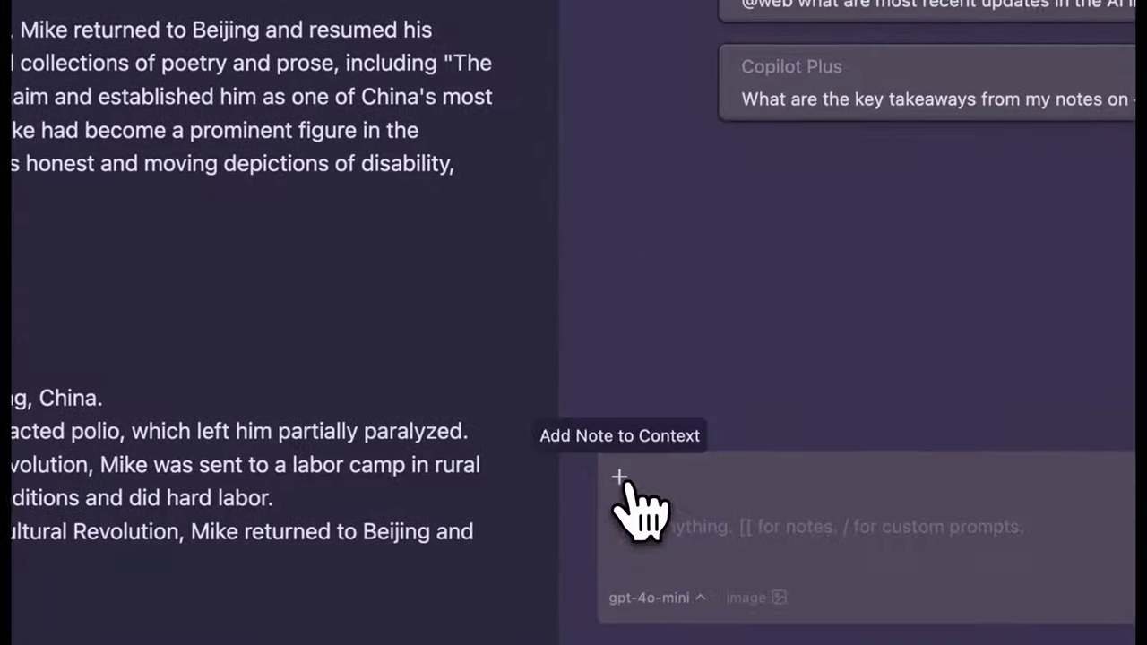
{"action": "left_click", "coordinate": [668, 516]}
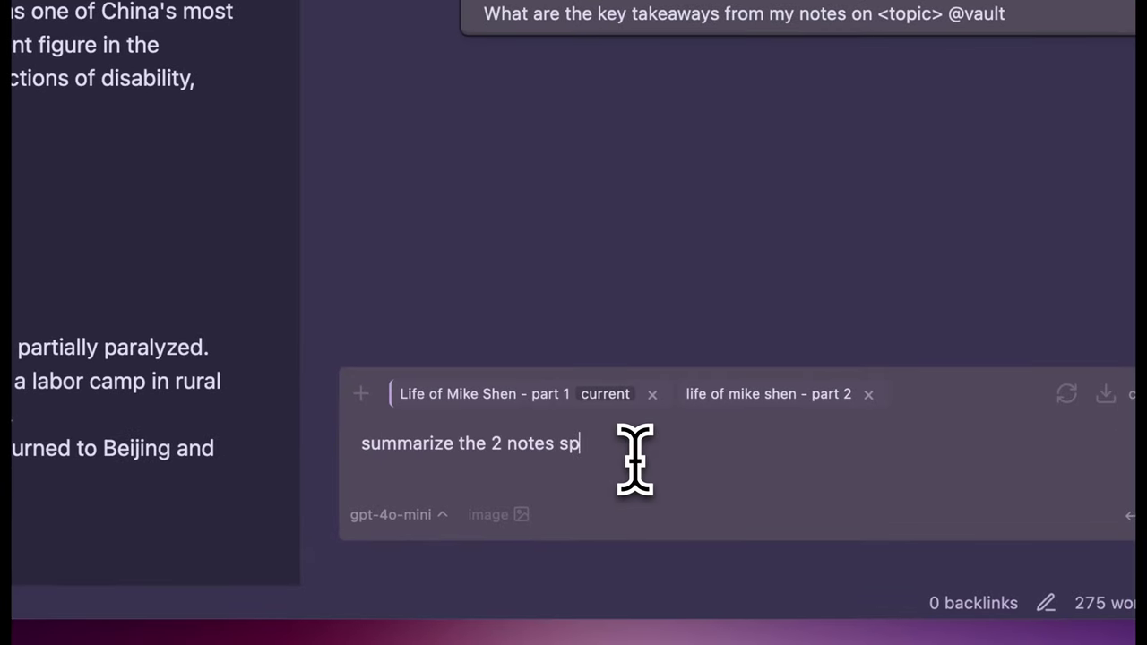
{"action": "type", "text": "ly"}
{"action": "key", "text": "Return"}
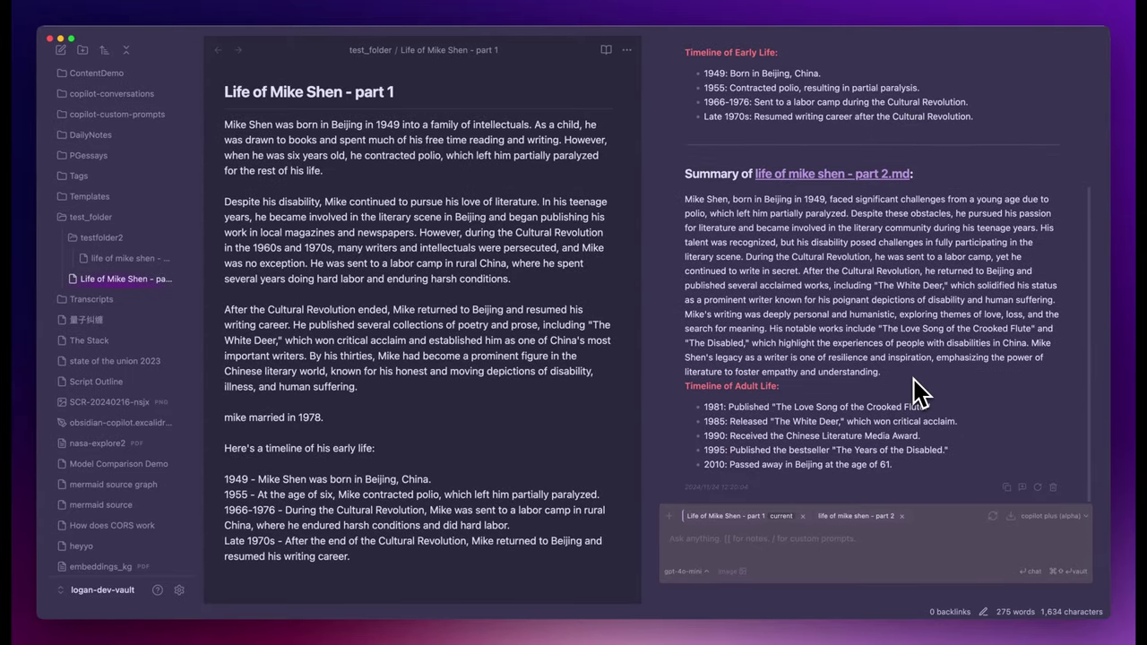
Review the two summaries and start drafting 'who is mike @v'.
{"action": "scroll", "coordinate": [918, 392], "scroll_direction": "up", "scroll_amount": 5}
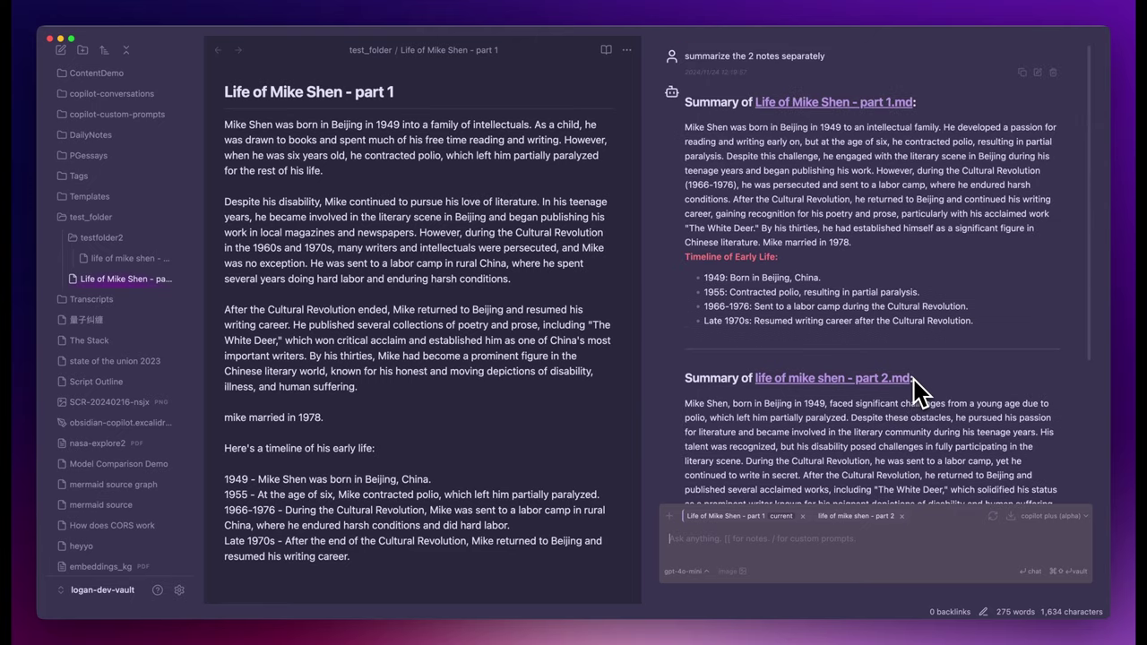
{"action": "scroll", "coordinate": [918, 391], "scroll_direction": "down", "scroll_amount": 5}
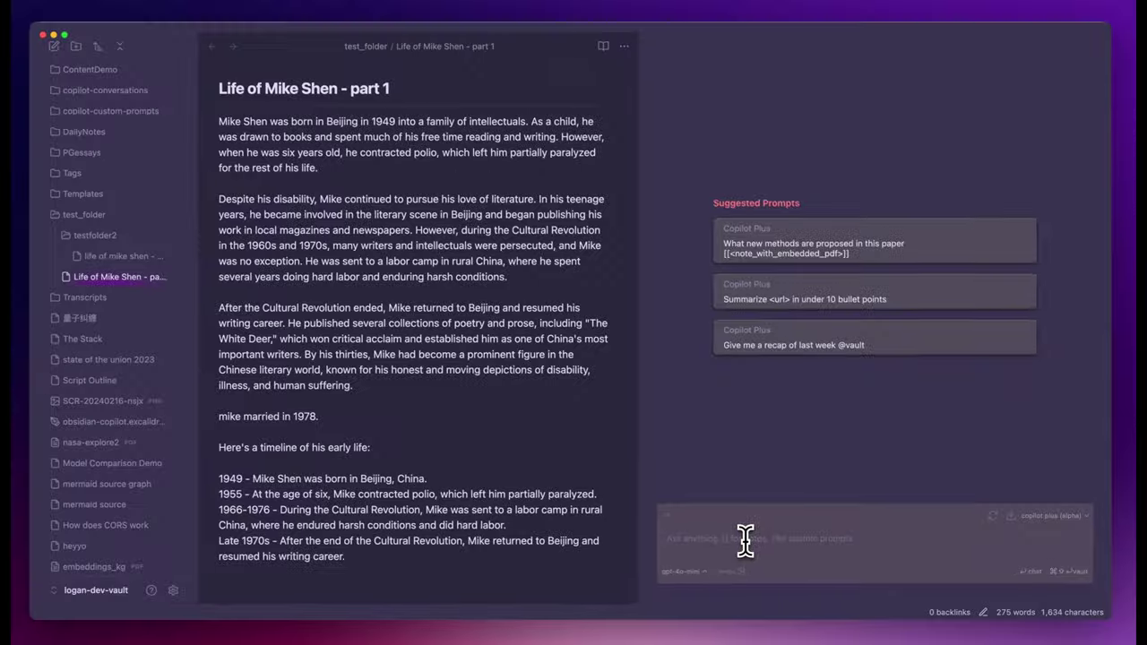
{"action": "type", "text": "who "}
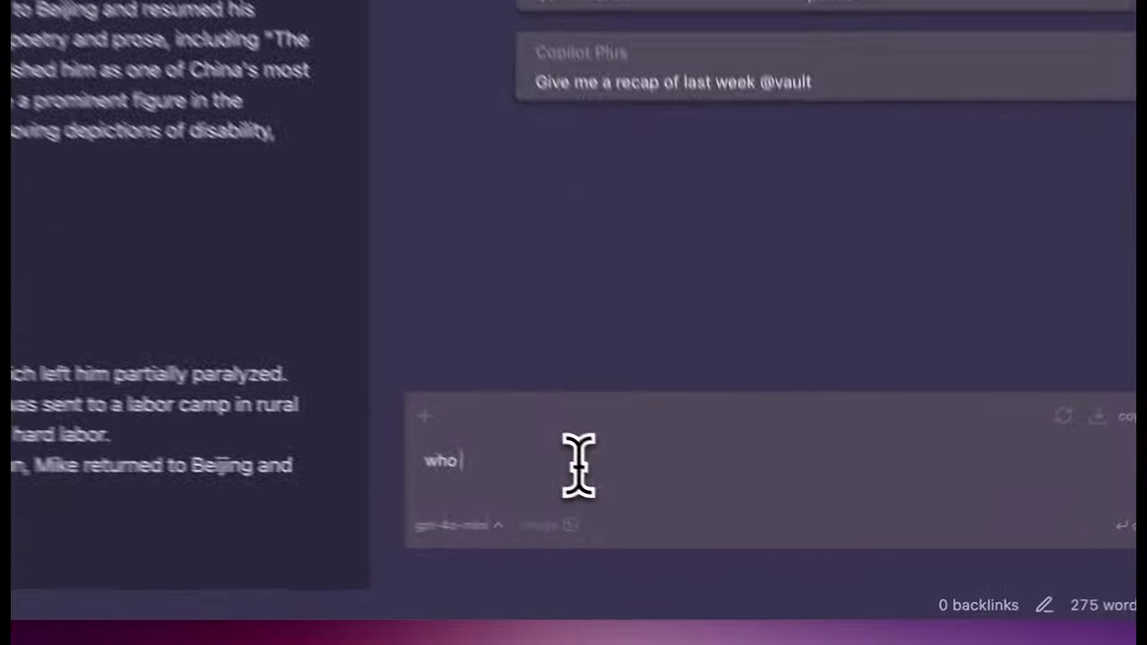
{"action": "type", "text": "is mike @"}
{"action": "type", "text": "v"}
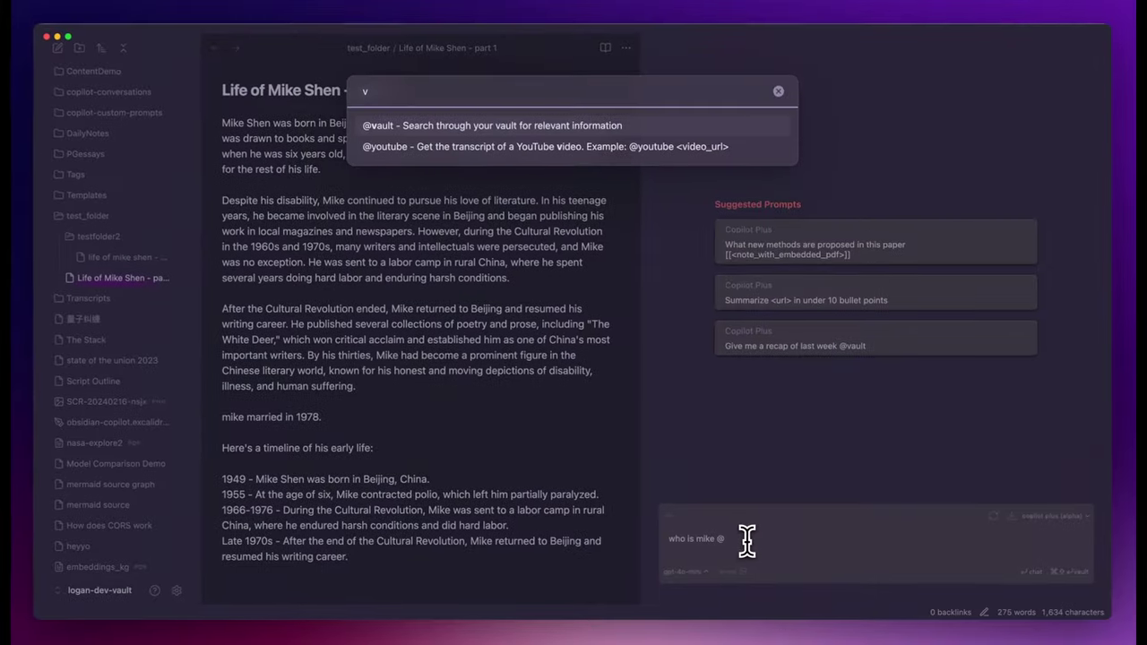
{"action": "key", "text": "Return"}
{"action": "key", "text": "Return"}
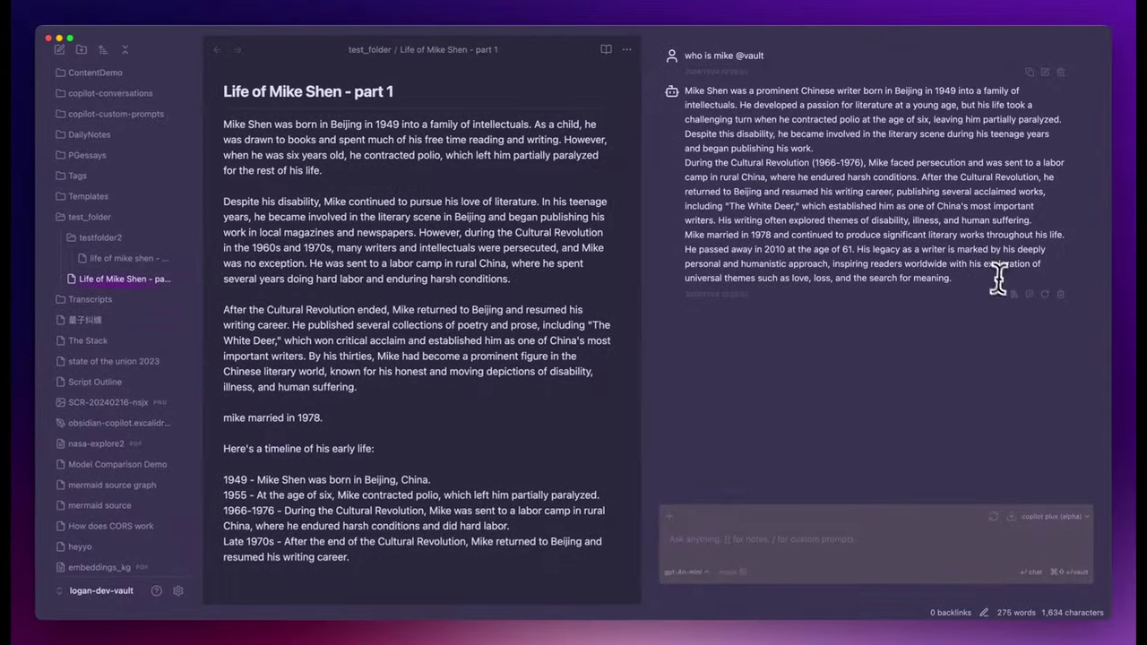
{"action": "left_click", "coordinate": [1013, 295]}
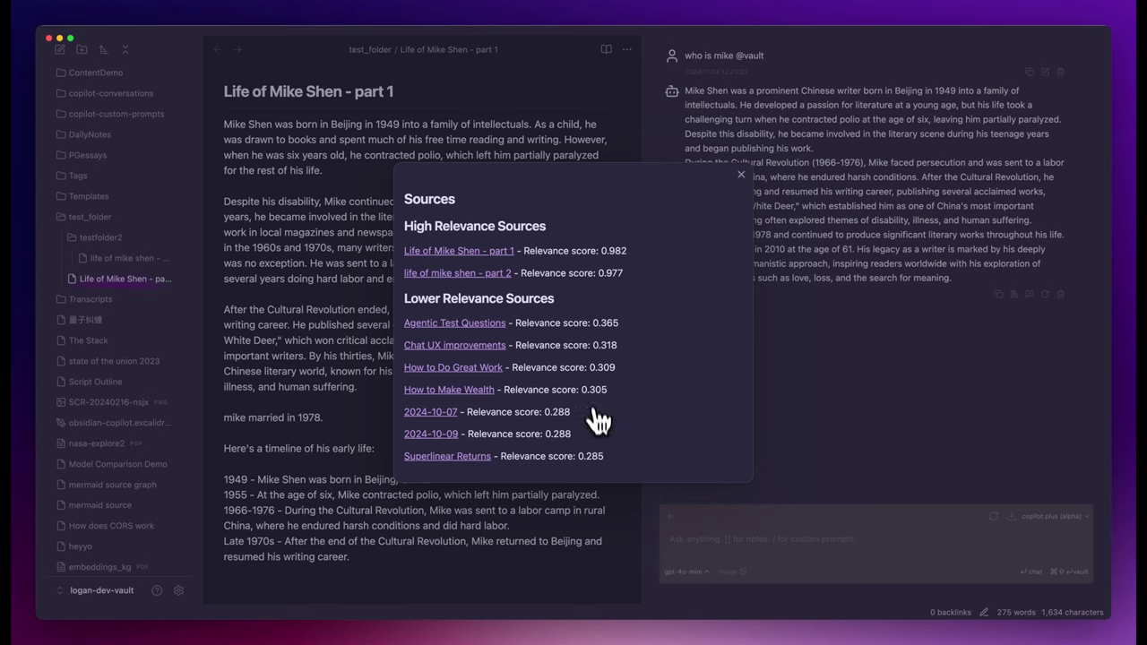
{"action": "left_click", "coordinate": [743, 176]}
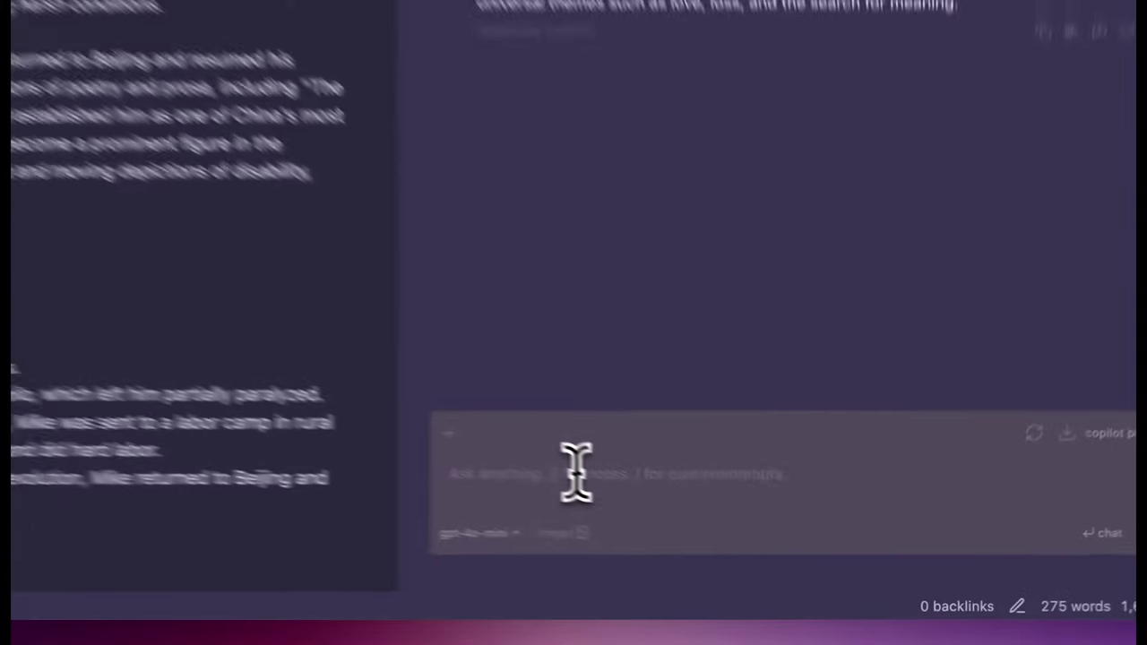
Ask 'what did I do this week' as a vault search and review the cited daily-note sources.
{"action": "type", "text": "what did I do this"}
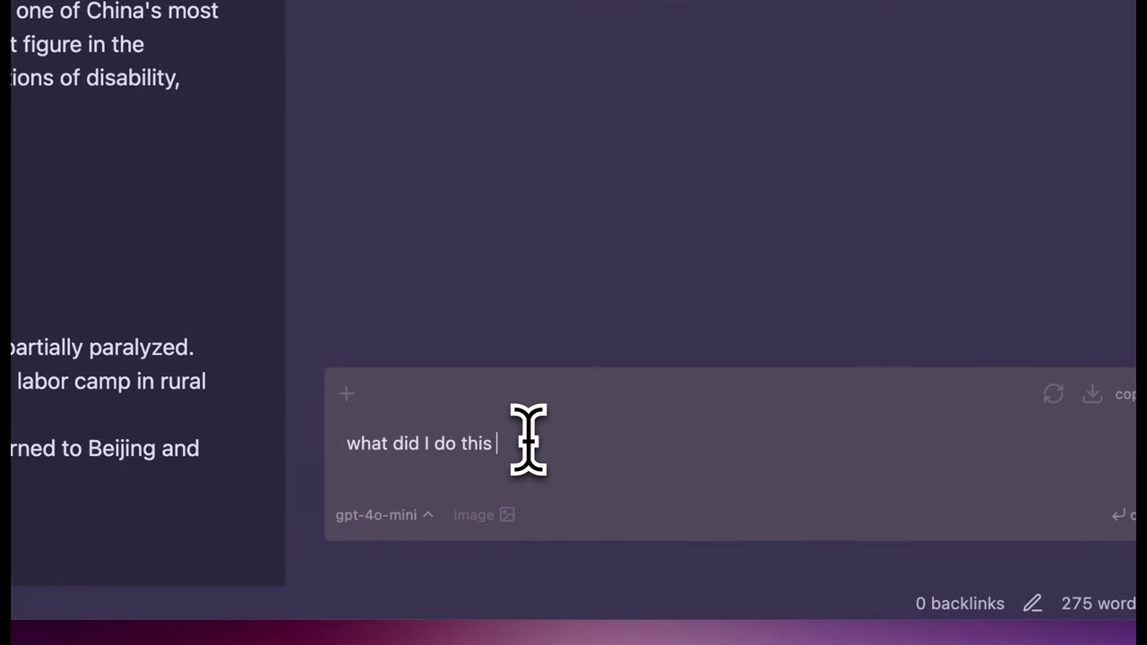
{"action": "type", "text": " week"}
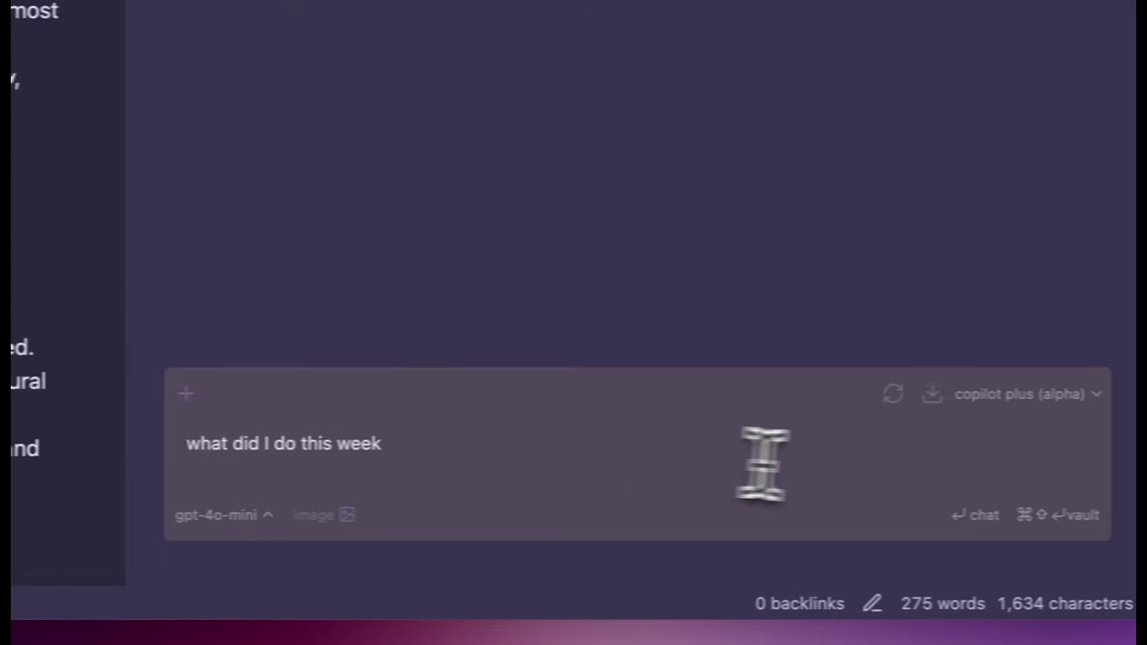
{"action": "left_click", "coordinate": [1040, 516]}
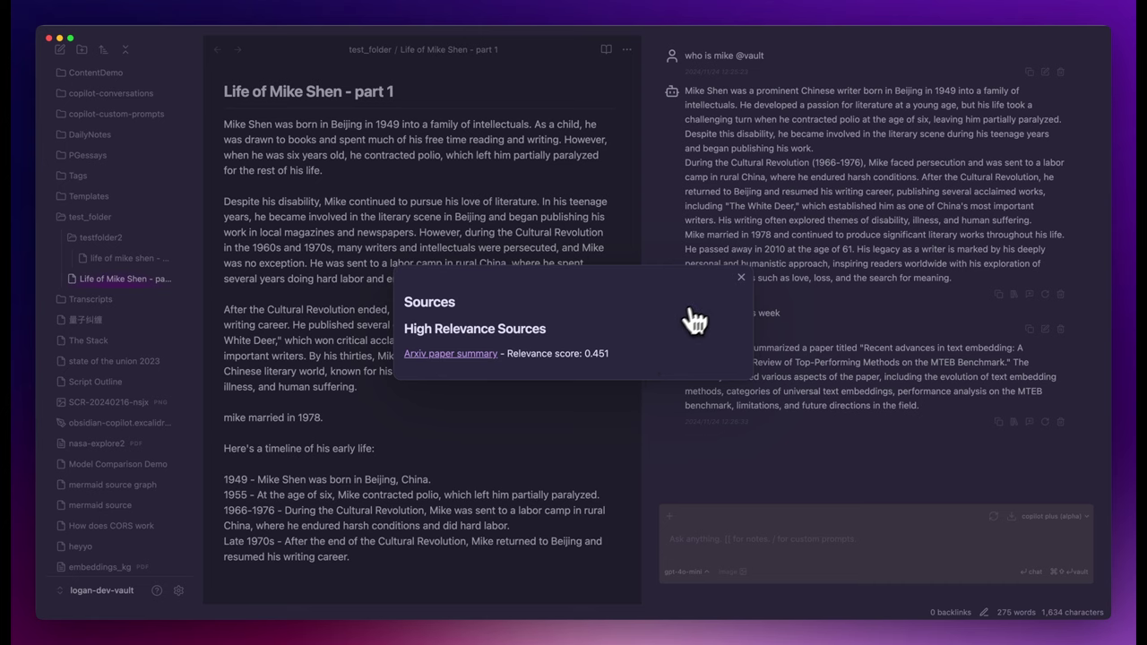
{"action": "left_click", "coordinate": [740, 278]}
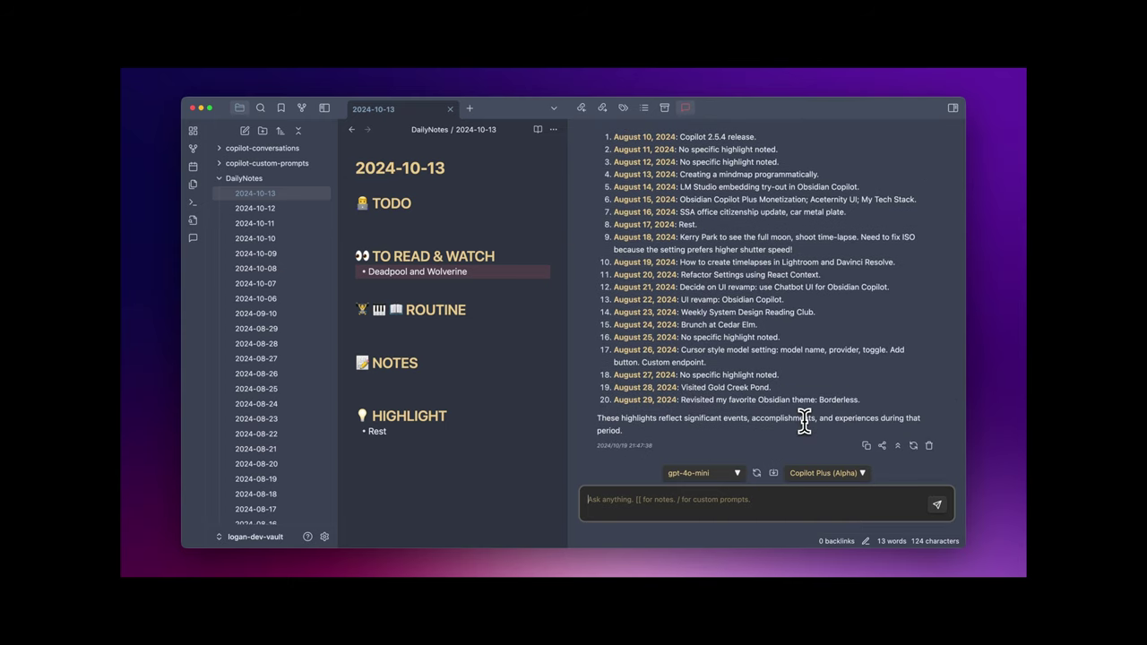
{"action": "scroll", "coordinate": [806, 419], "scroll_direction": "up", "scroll_amount": 1}
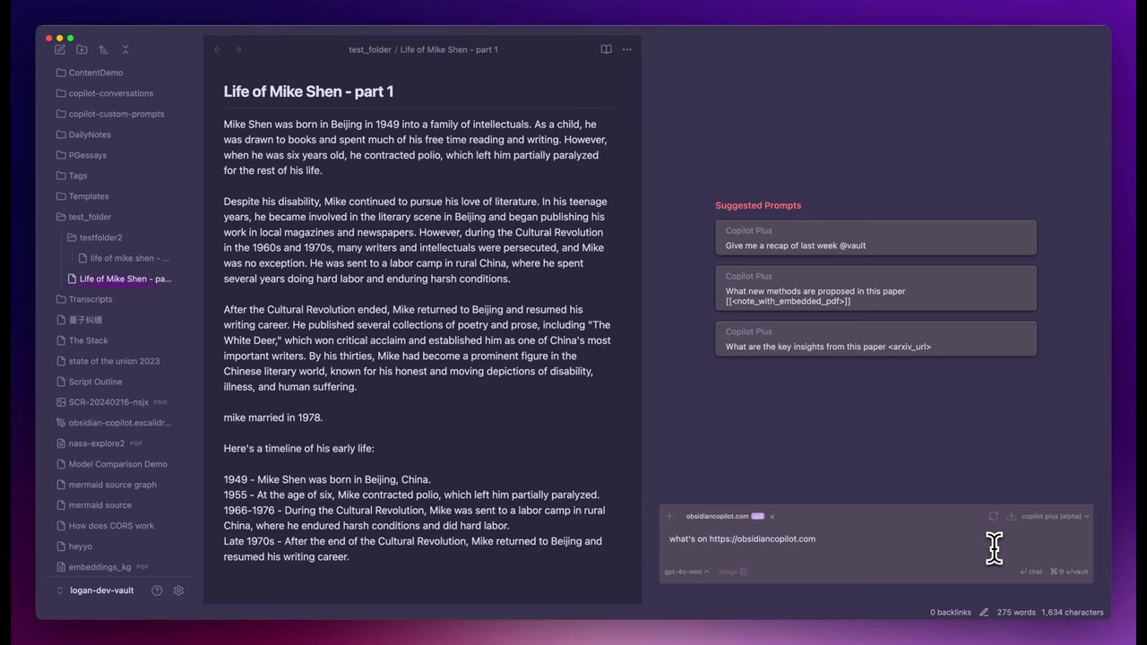
{"action": "key", "text": "Return"}
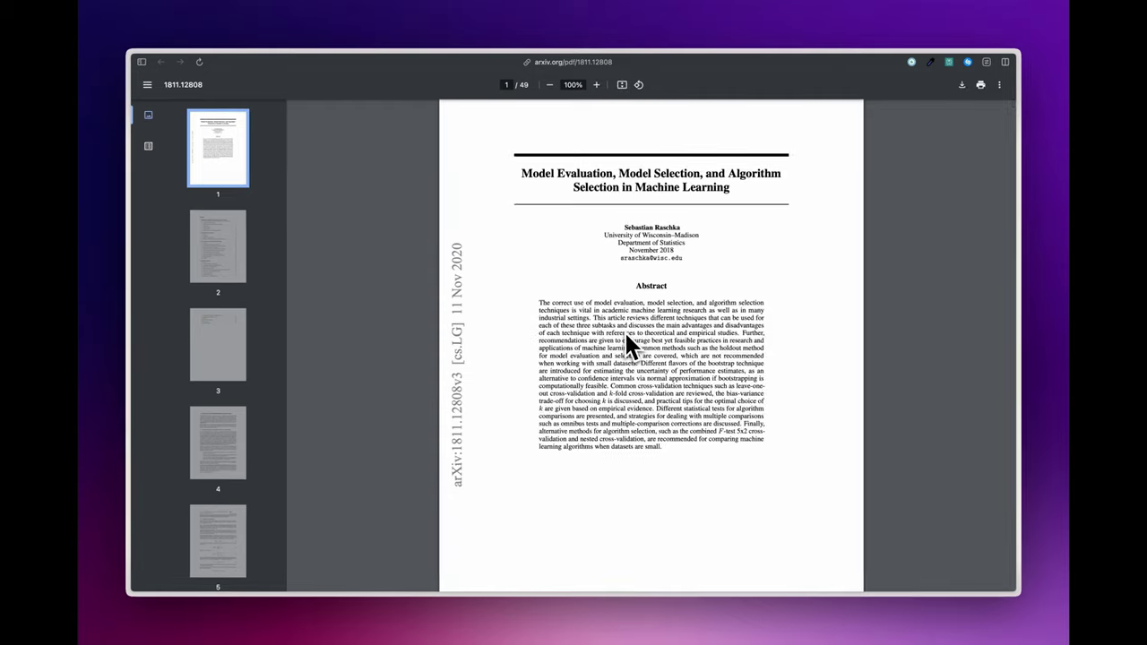
Scroll the arXiv PDF 1811.12808 from the abstract down to Figure 10 on page 21.
{"action": "scroll", "coordinate": [626, 338], "scroll_direction": "down", "scroll_amount": 10}
{"action": "scroll", "coordinate": [625, 336], "scroll_direction": "down", "scroll_amount": 5}
{"action": "scroll", "coordinate": [625, 336], "scroll_direction": "down", "scroll_amount": 15}
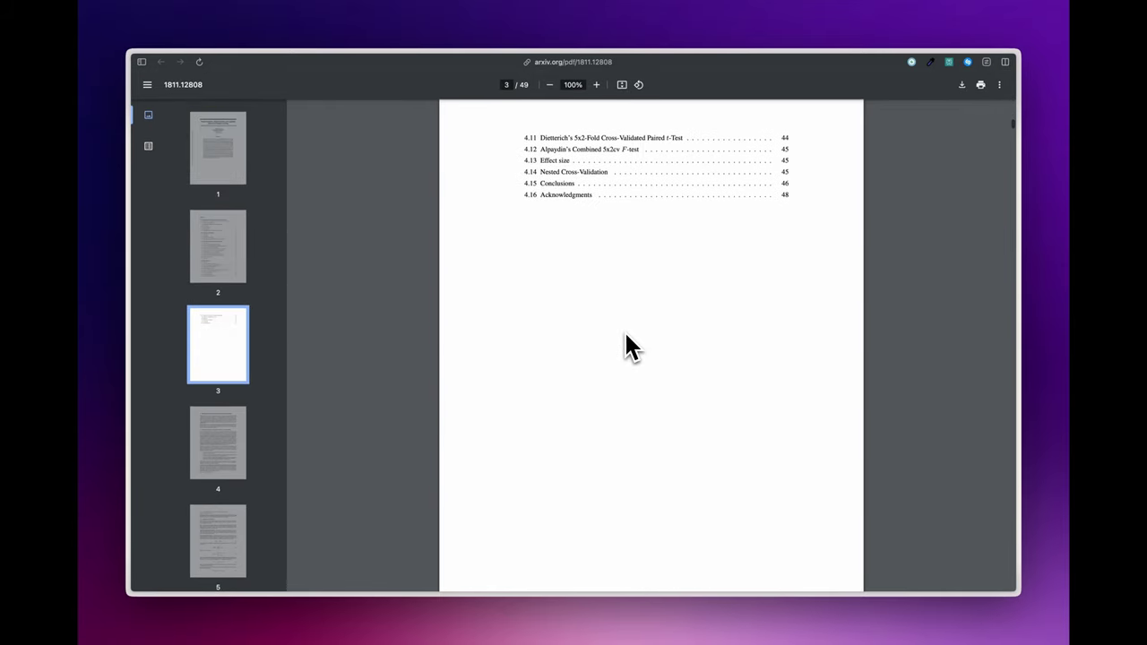
{"action": "scroll", "coordinate": [625, 342], "scroll_direction": "down", "scroll_amount": 15}
{"action": "scroll", "coordinate": [625, 334], "scroll_direction": "down", "scroll_amount": 15}
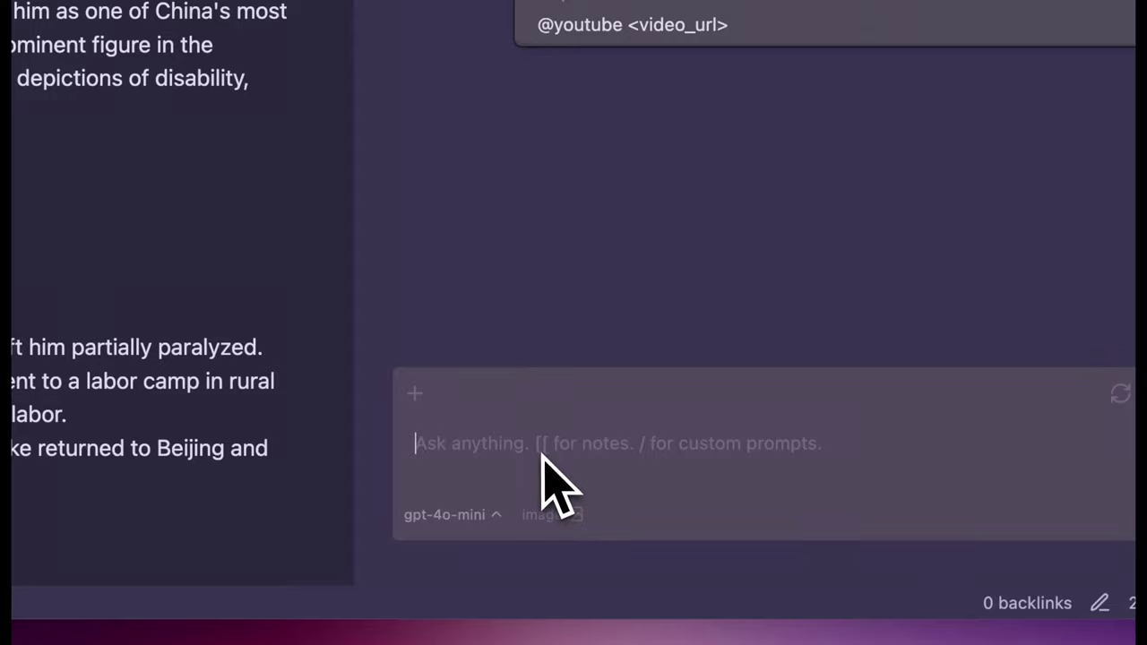
Ask what's in Figure 1 and Figure 10 of the pasted arXiv paper.
{"action": "type", "text": "what's in figure 1 and figure 10 in this paper"}
{"action": "type", "text": "https://arxiv.org/pdf/1811.12808"}
{"action": "key", "text": "Return"}
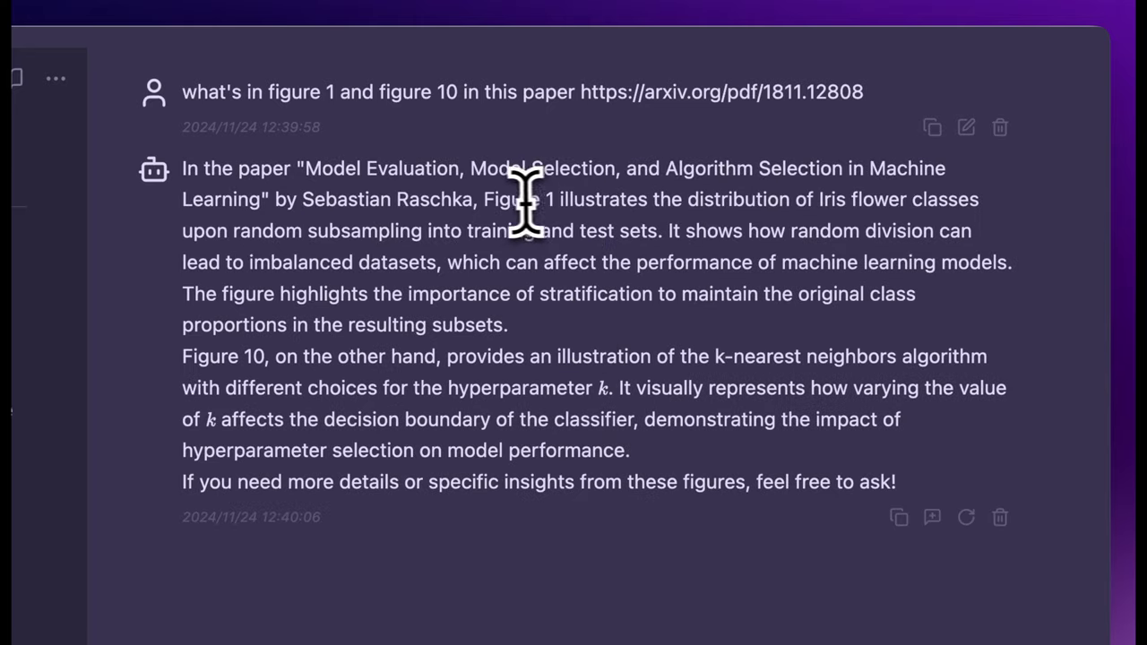
Highlight the reply's Figure 1 and Figure 10 explanations, then clear the selection.
{"action": "left_click_drag", "start_coordinate": [484, 201], "coordinate": [980, 205]}
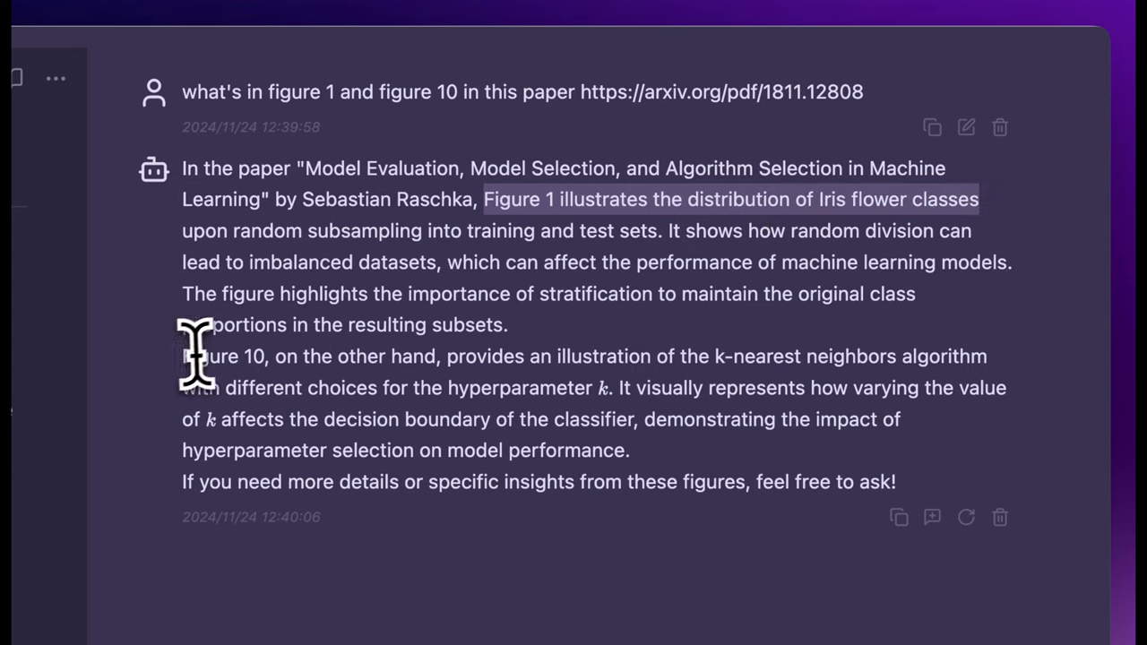
{"action": "left_click_drag", "start_coordinate": [182, 357], "coordinate": [976, 358]}
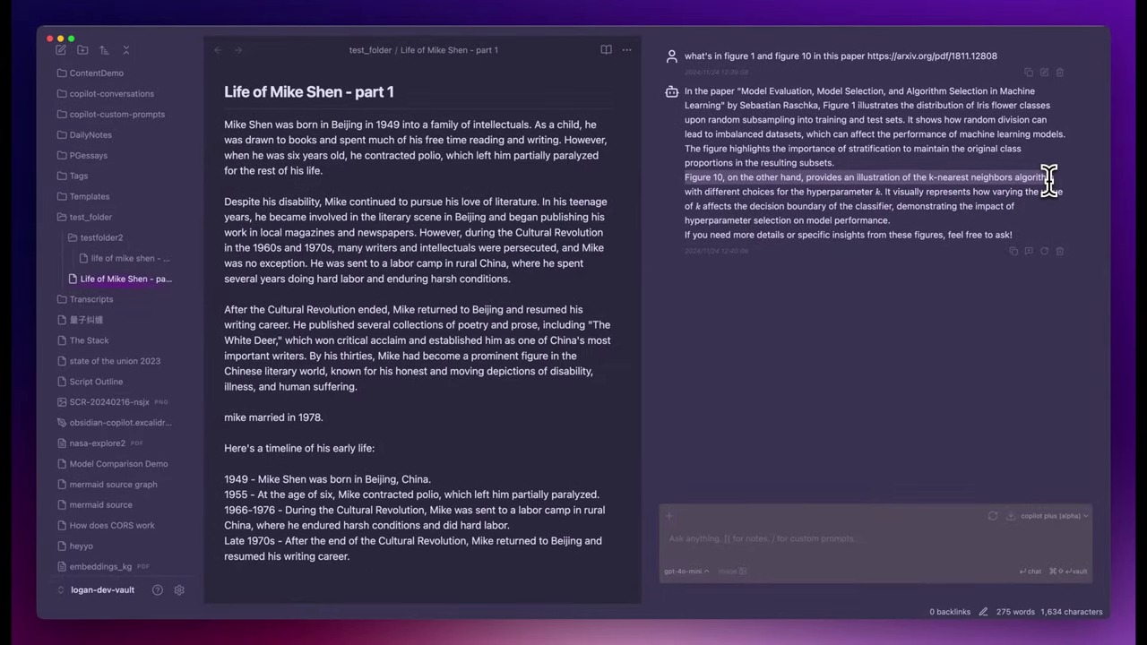
{"action": "left_click", "coordinate": [1048, 177]}
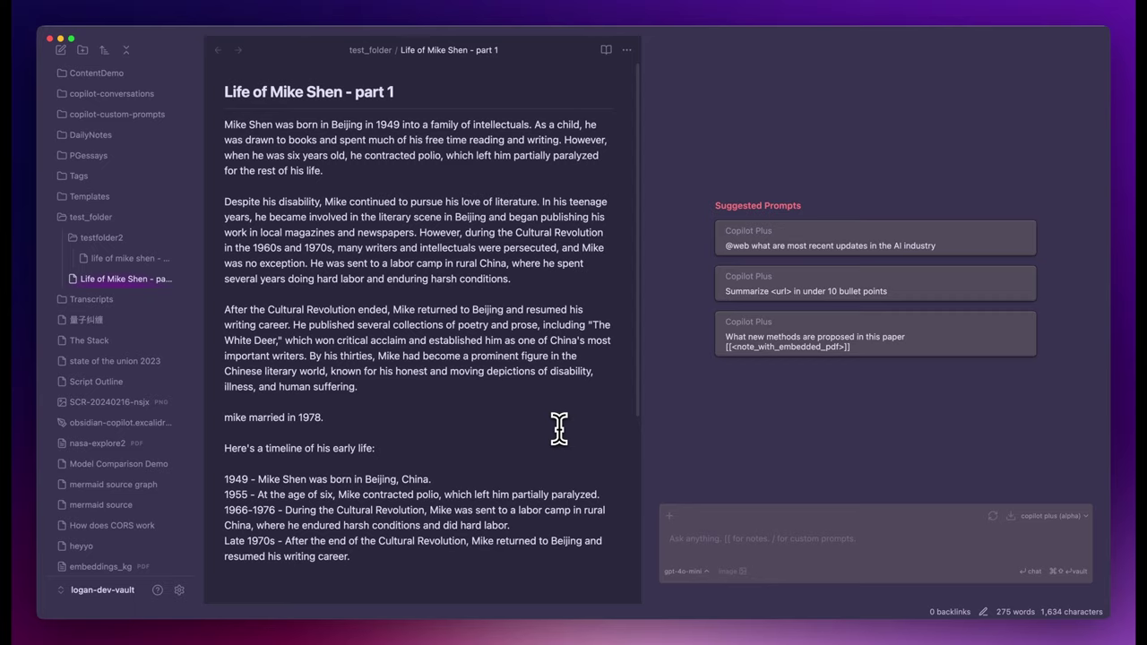
Open nasa-explore2.pdf from the quick switcher and scroll through its pages.
{"action": "key", "text": "super+o"}
{"action": "key", "text": "Down"}
{"action": "key", "text": "Down"}
{"action": "key", "text": "Return"}
{"action": "scroll", "coordinate": [492, 312], "scroll_direction": "up", "scroll_amount": 5}
{"action": "scroll", "coordinate": [510, 343], "scroll_direction": "down", "scroll_amount": 3}
{"action": "scroll", "coordinate": [510, 345], "scroll_direction": "down", "scroll_amount": 15}
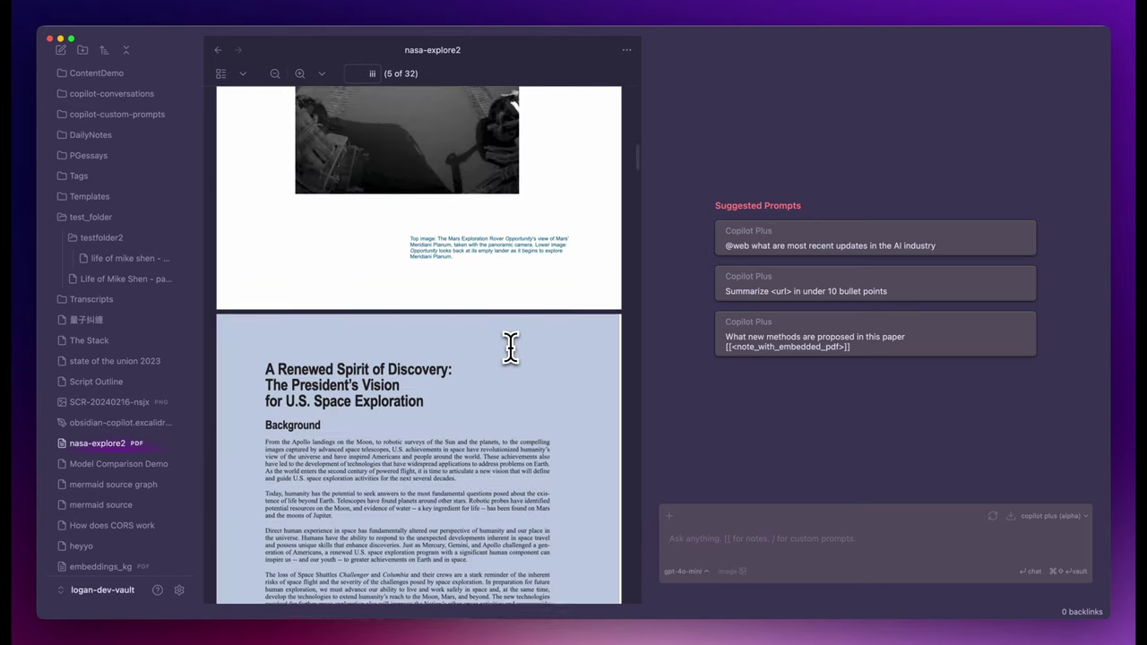
{"action": "scroll", "coordinate": [510, 347], "scroll_direction": "down", "scroll_amount": 15}
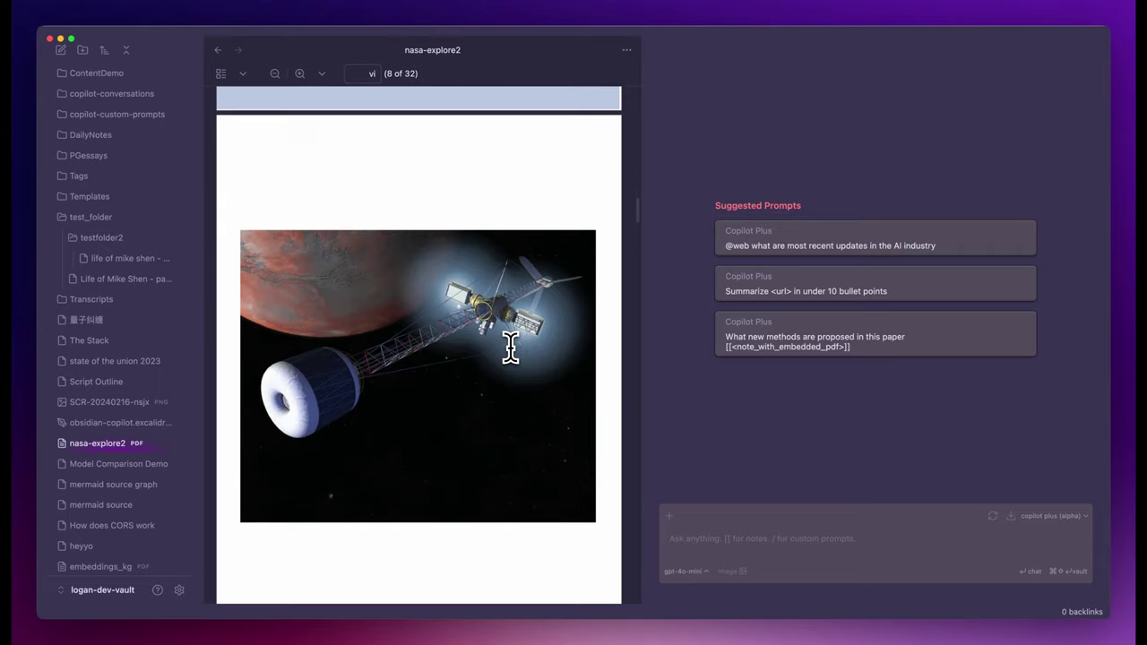
{"action": "scroll", "coordinate": [510, 347], "scroll_direction": "down", "scroll_amount": 15}
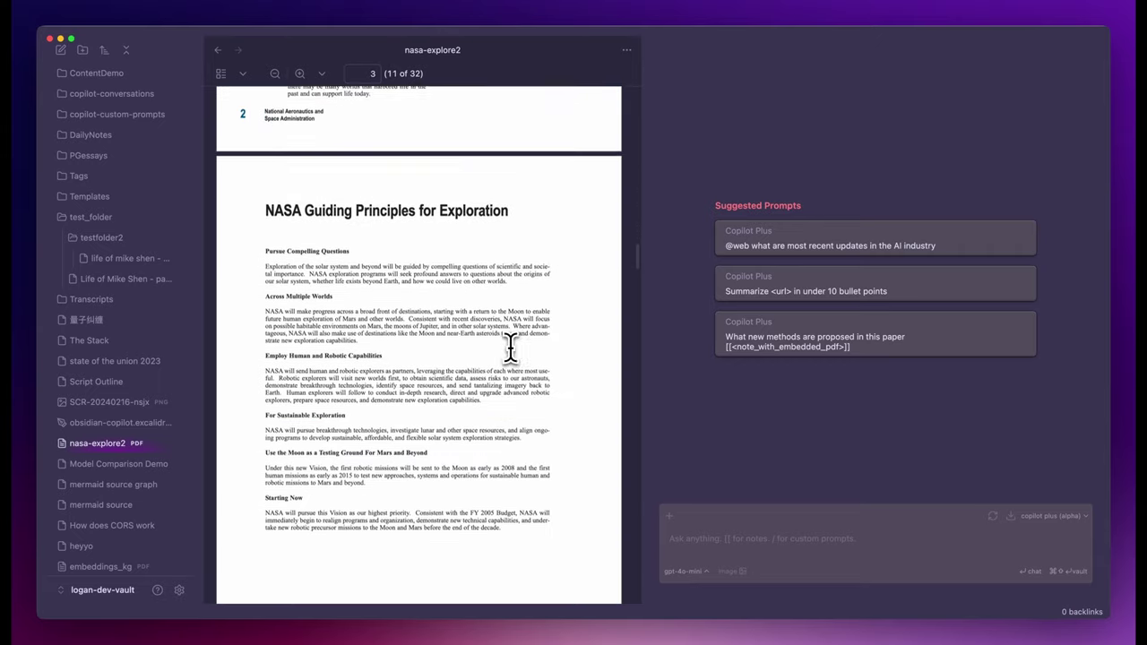
{"action": "scroll", "coordinate": [509, 347], "scroll_direction": "down", "scroll_amount": 5}
Add nasa-explore2 (current) as context and ask 'what are the quotes from GW Bush'.
{"action": "left_click", "coordinate": [708, 536]}
{"action": "left_click", "coordinate": [668, 516]}
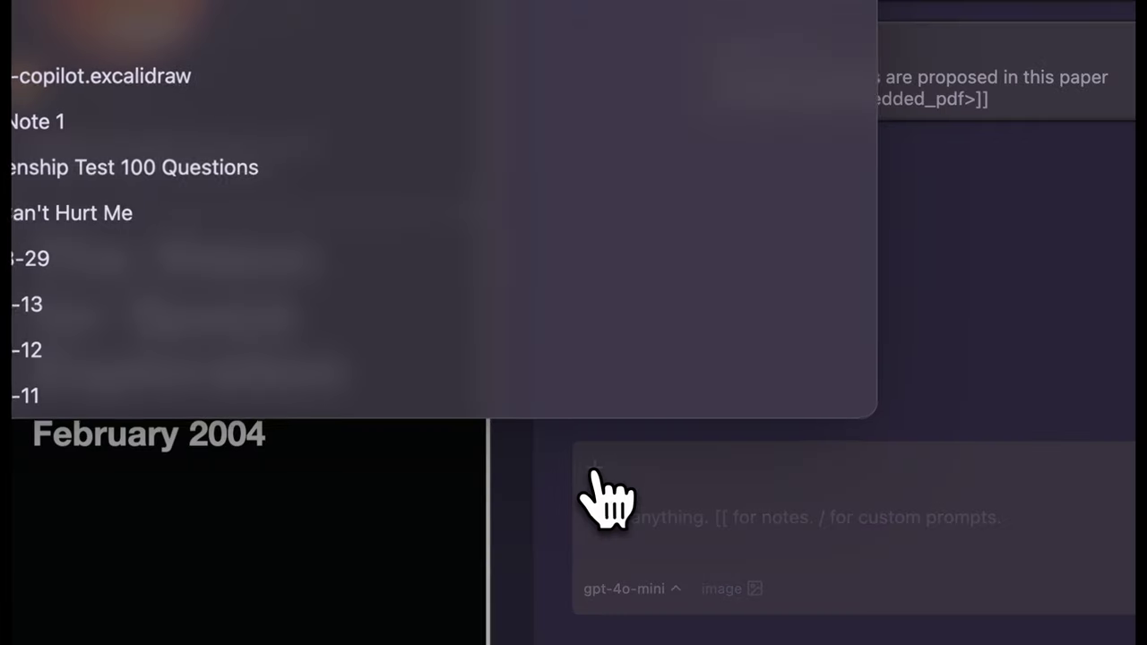
{"action": "left_click", "coordinate": [224, 224]}
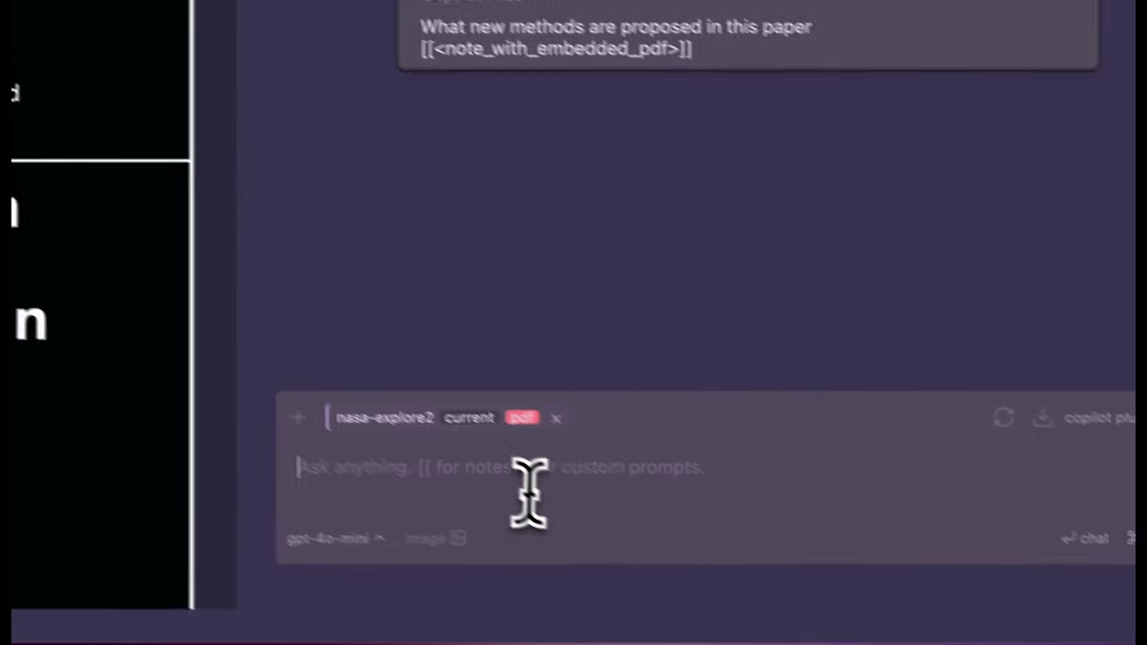
{"action": "type", "text": "what are the quotes from Bush"}
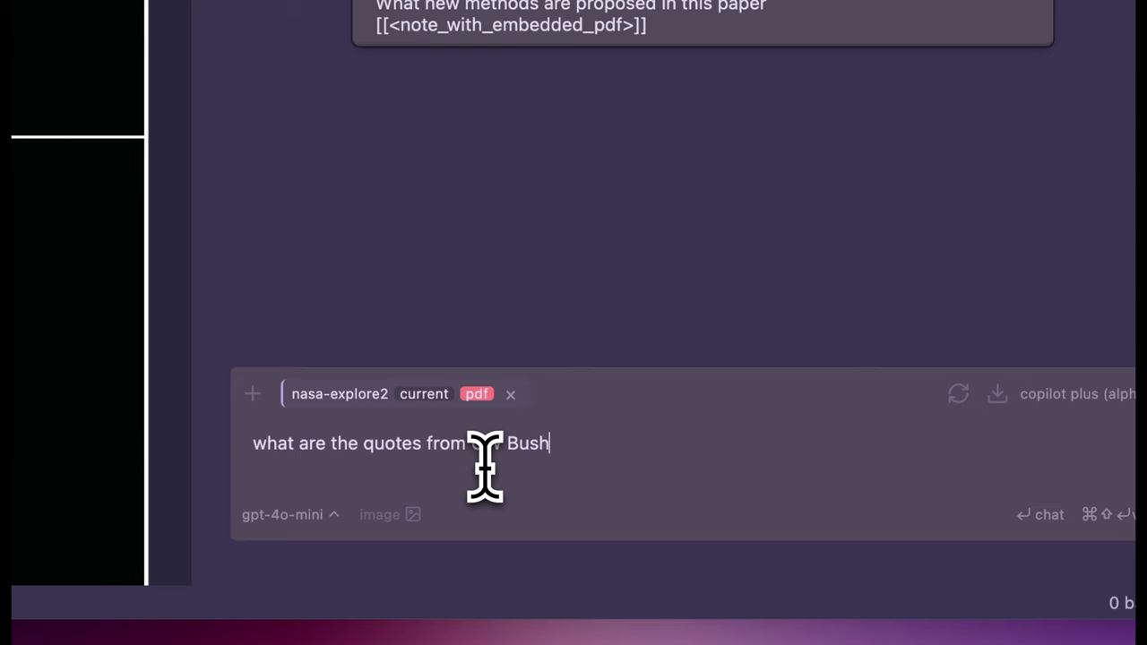
{"action": "key", "text": "Return"}
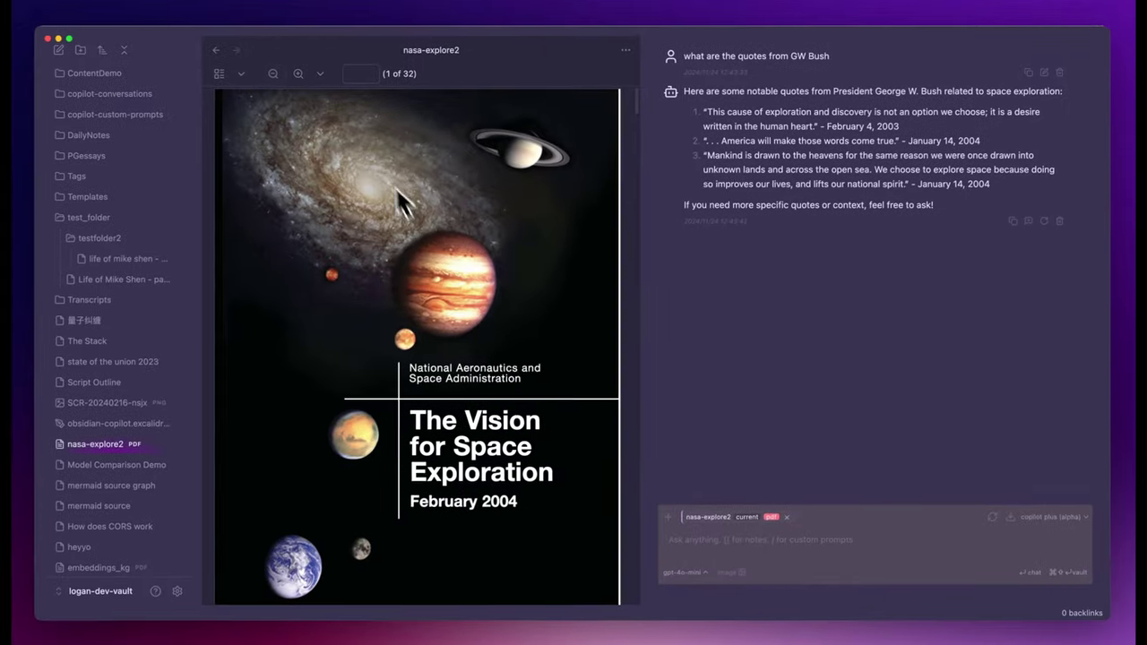
Search the nasa-explore2 PDF for 'Bush' and step through matches to verify the quotes.
{"action": "key", "text": "super+f"}
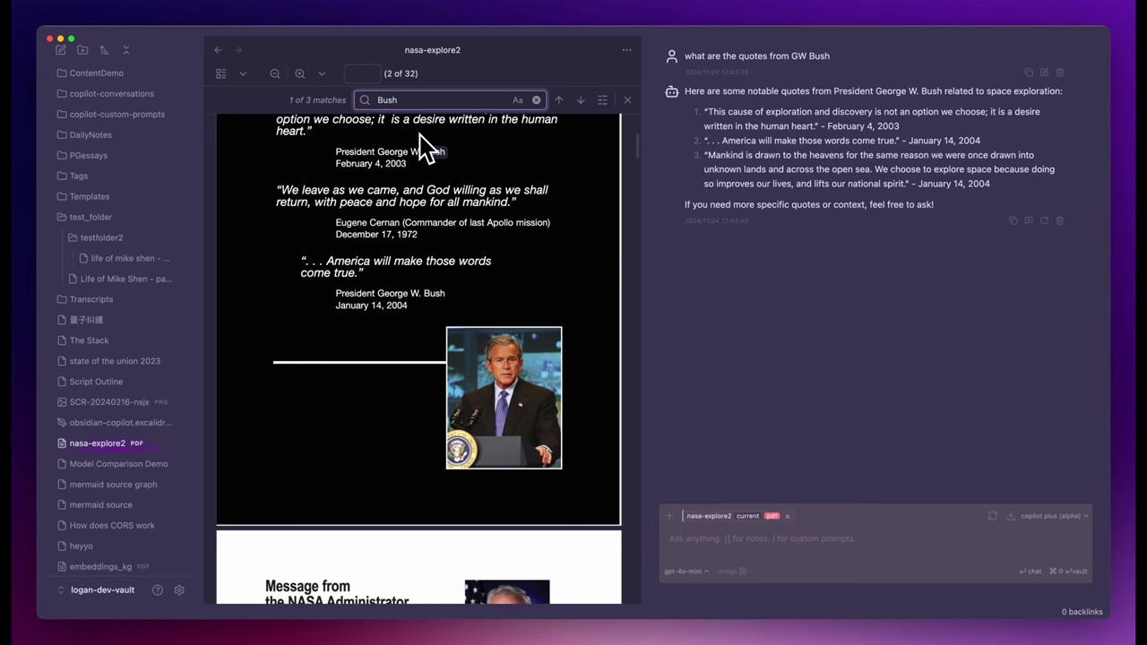
{"action": "scroll", "coordinate": [421, 143], "scroll_direction": "up", "scroll_amount": 1}
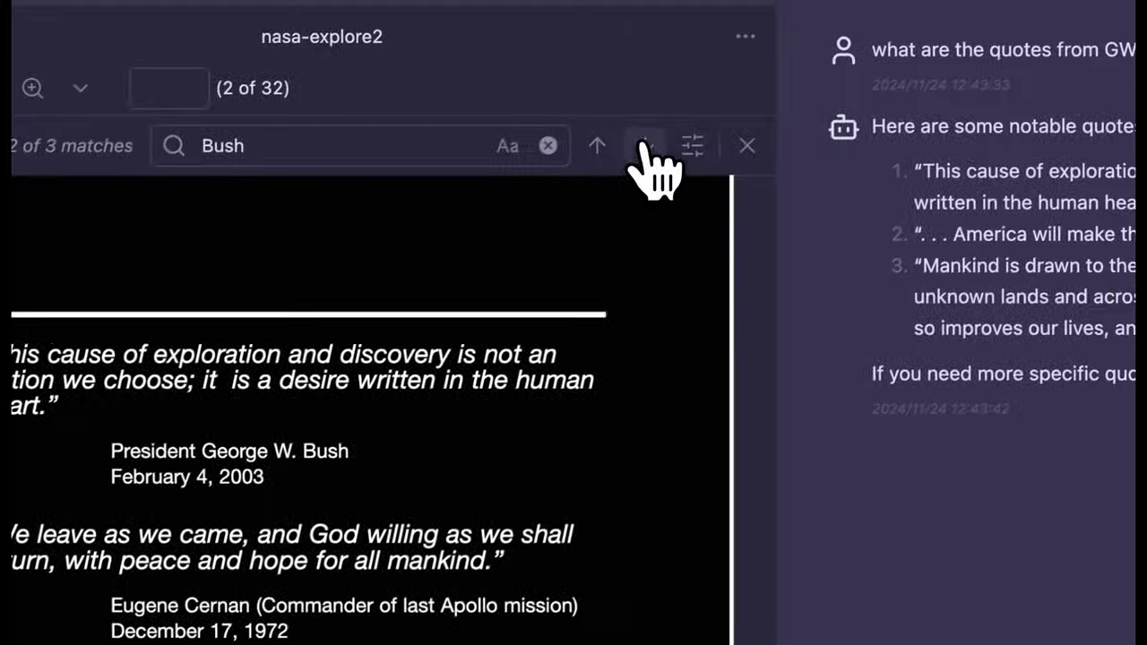
{"action": "left_click", "coordinate": [641, 148]}
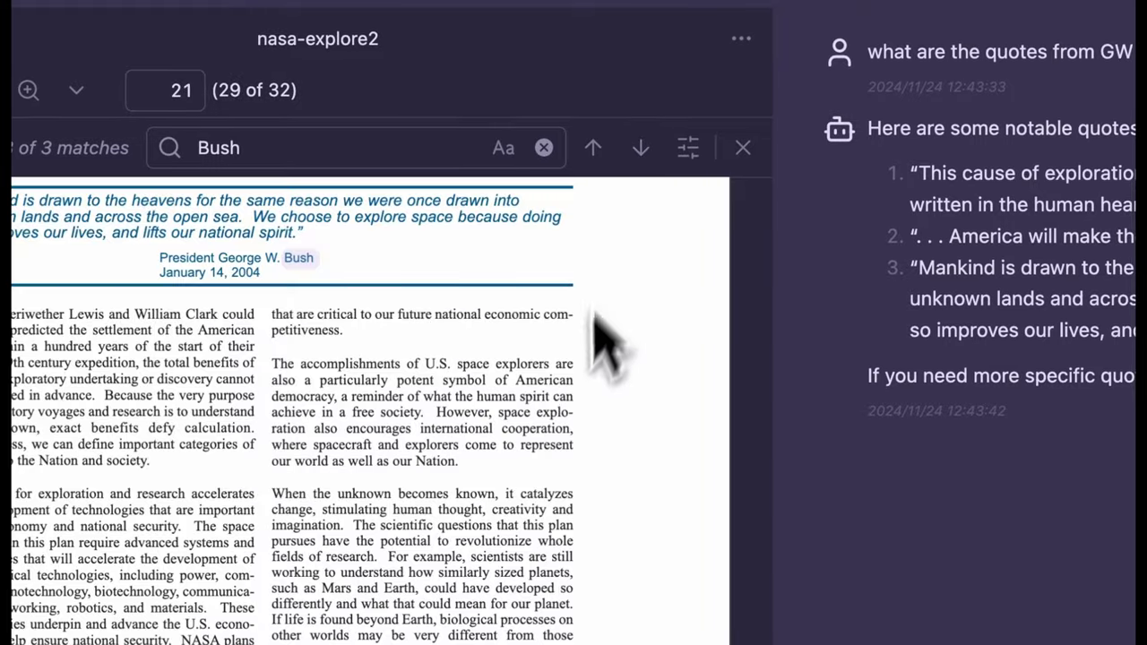
{"action": "scroll", "coordinate": [479, 487], "scroll_direction": "up", "scroll_amount": 2}
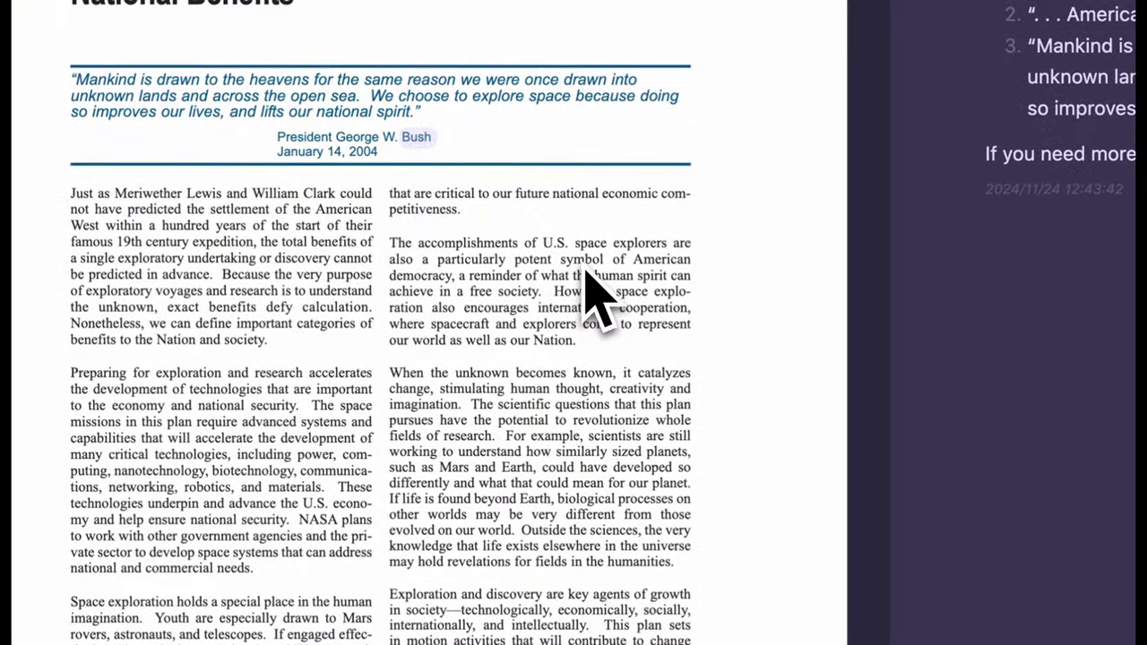
{"action": "scroll", "coordinate": [591, 286], "scroll_direction": "up", "scroll_amount": 2}
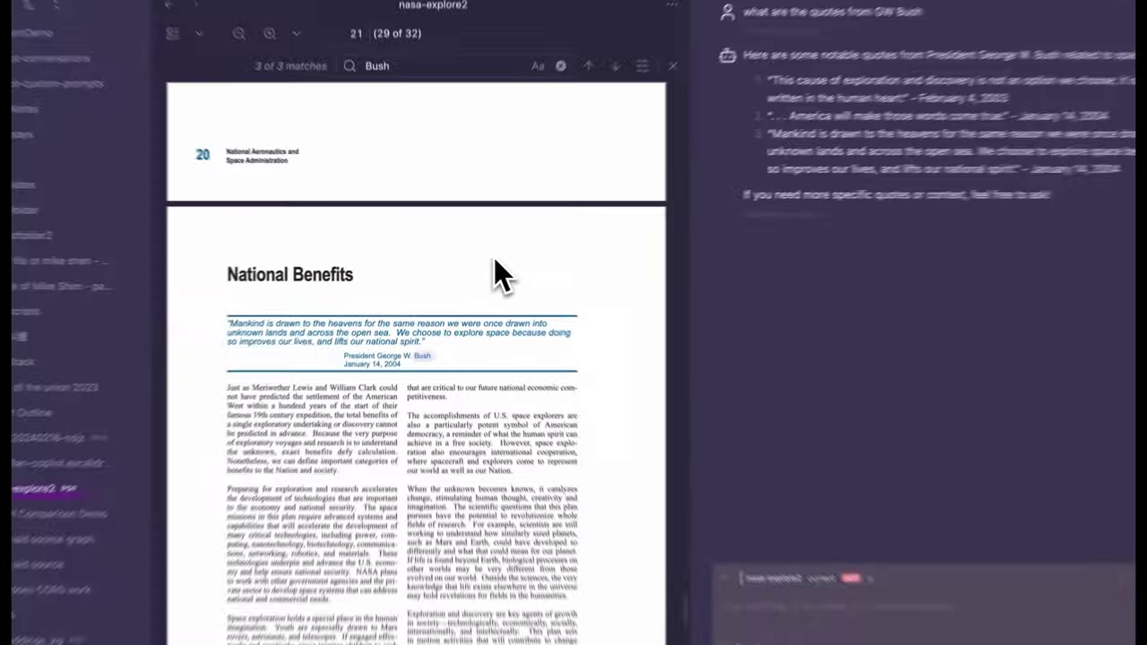
{"action": "scroll", "coordinate": [481, 254], "scroll_direction": "down", "scroll_amount": 5}
{"action": "scroll", "coordinate": [482, 255], "scroll_direction": "up", "scroll_amount": 5}
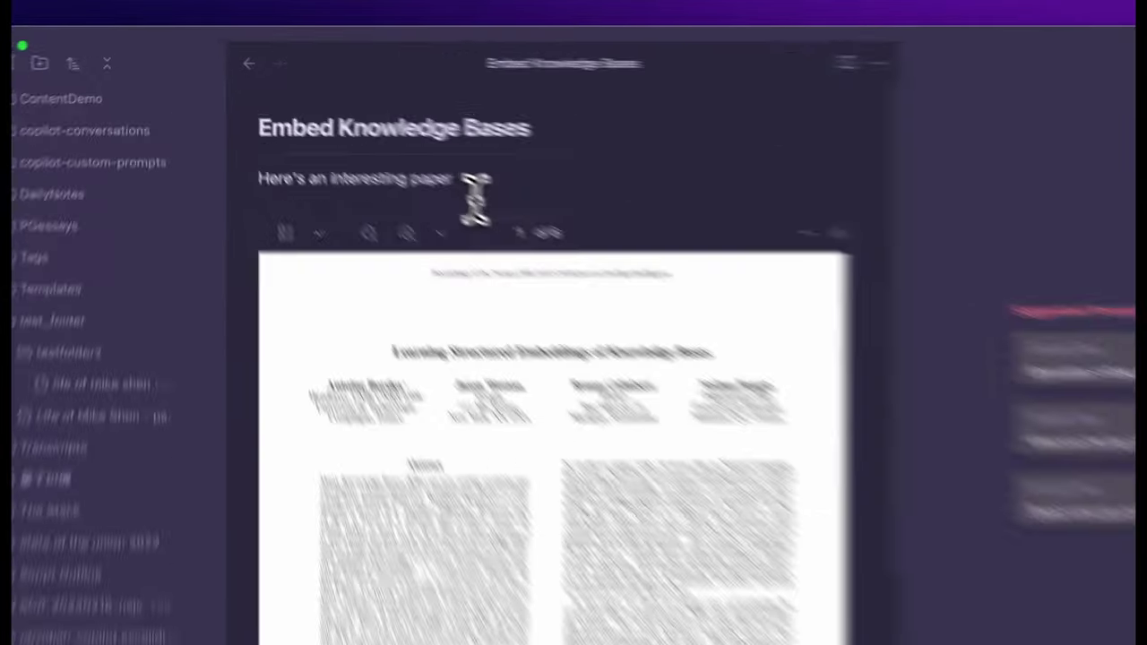
With the Embed Knowledge Bases note as context, ask Copilot to list embeddings_kg.pdf's authors.
{"action": "left_click", "coordinate": [365, 135]}
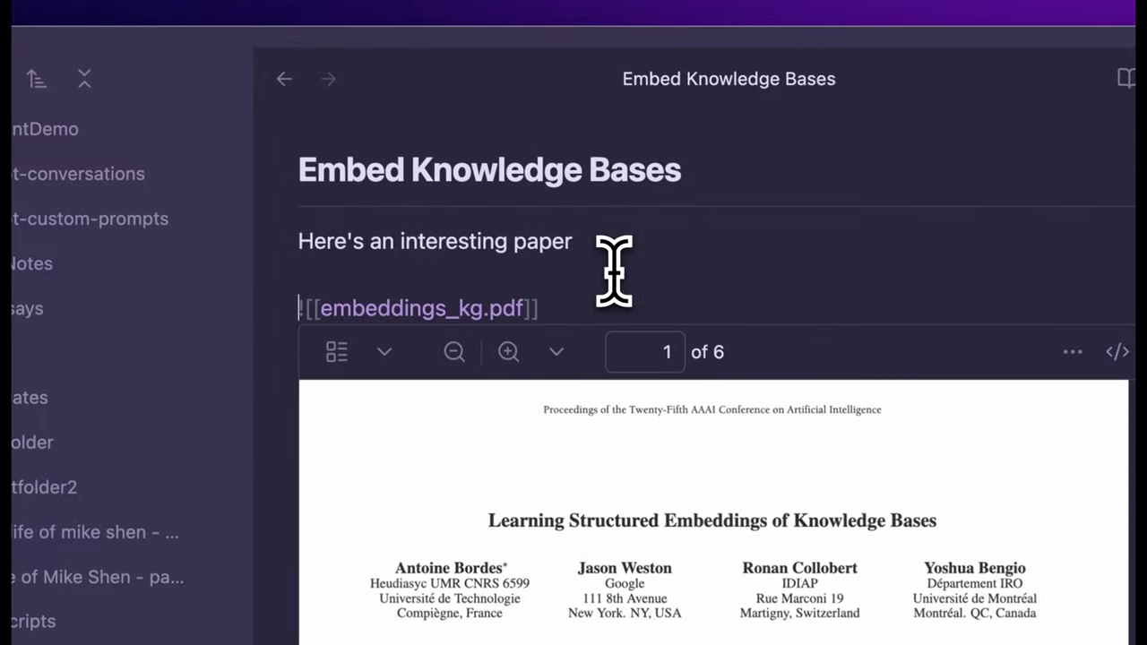
{"action": "key", "text": "shift+End"}
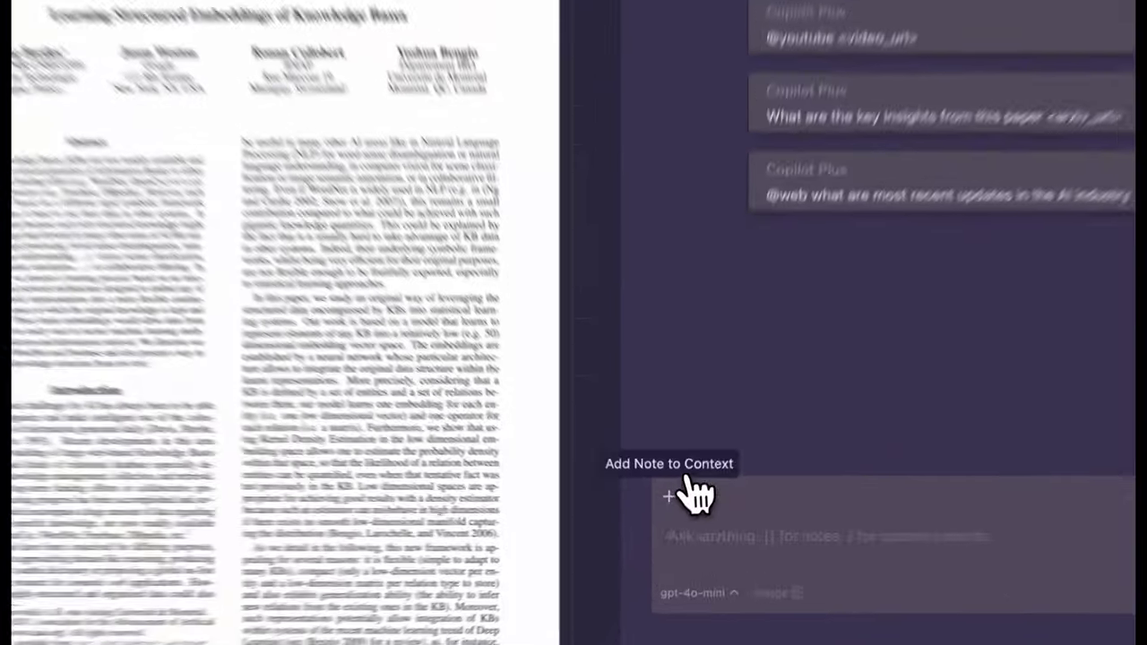
{"action": "left_click", "coordinate": [669, 516]}
{"action": "left_click", "coordinate": [453, 133]}
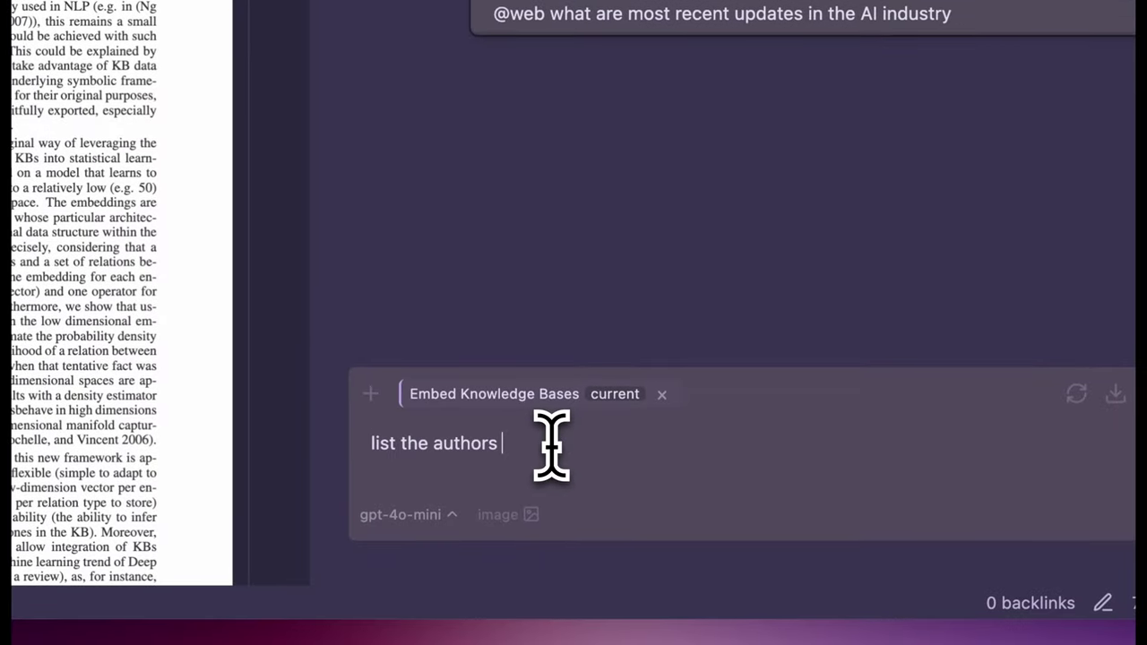
{"action": "key", "text": "Return"}
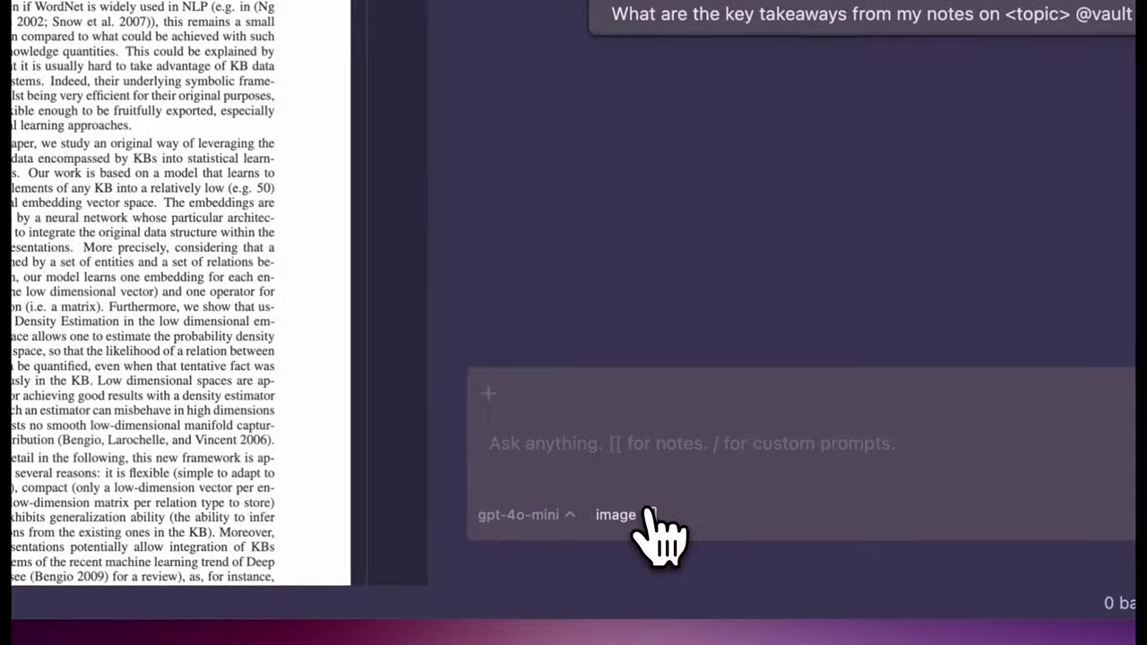
Attach SCR-20241123-rtwa.jpeg and ask 'what's in this image and is it correct'.
{"action": "left_click", "coordinate": [737, 570]}
{"action": "left_click", "coordinate": [324, 118]}
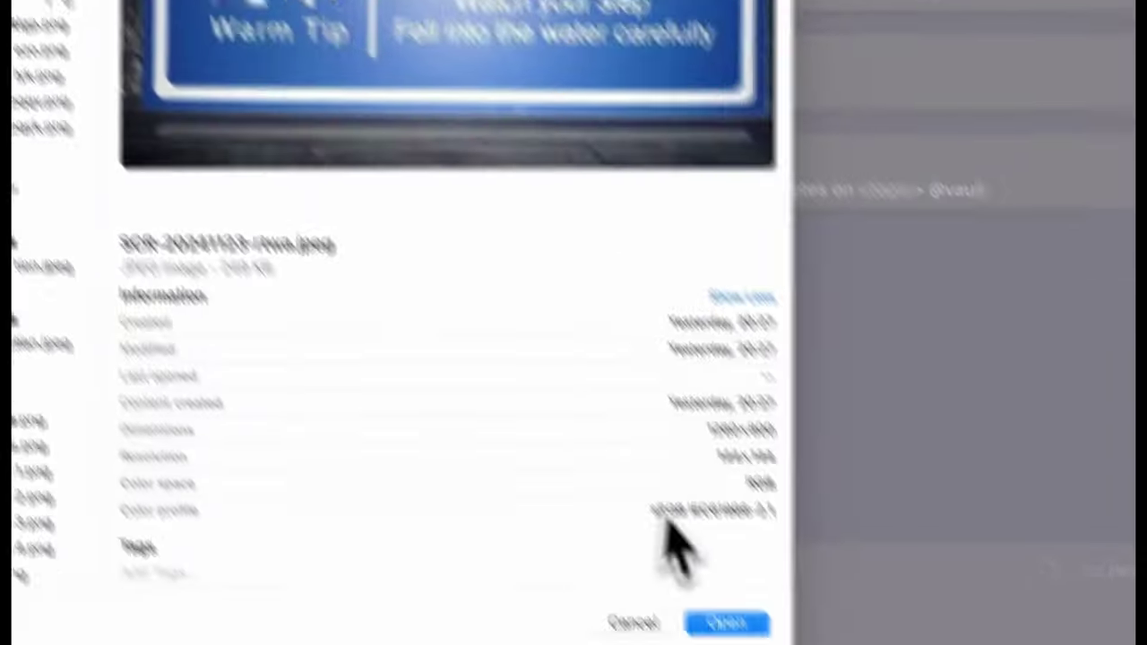
{"action": "left_click", "coordinate": [729, 620]}
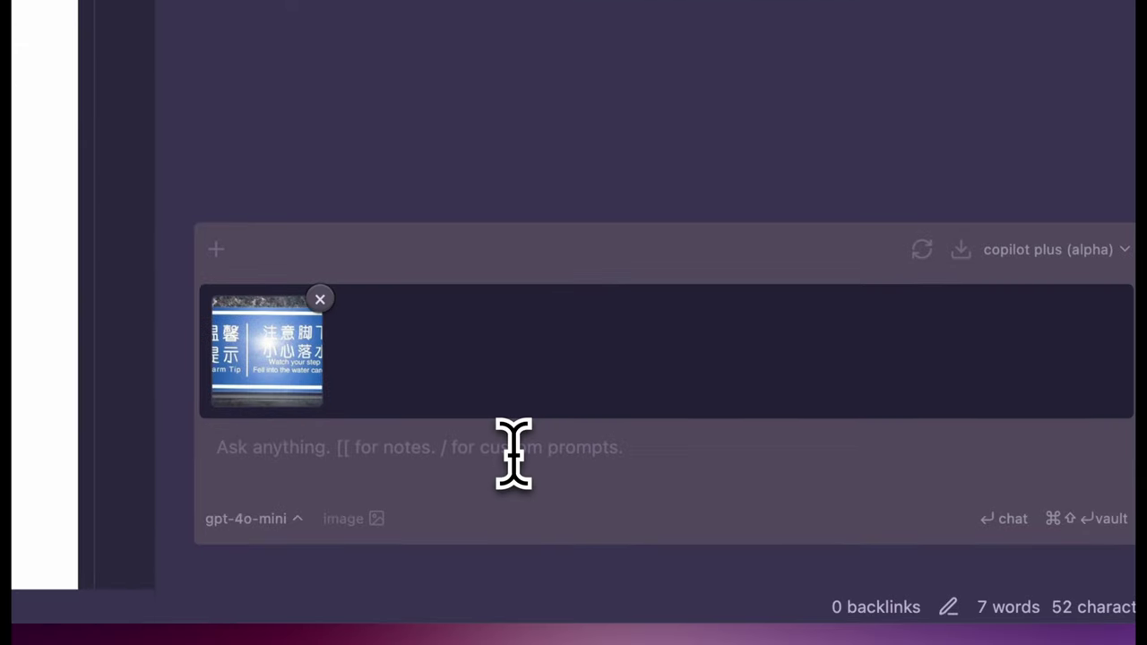
{"action": "type", "text": "w"}
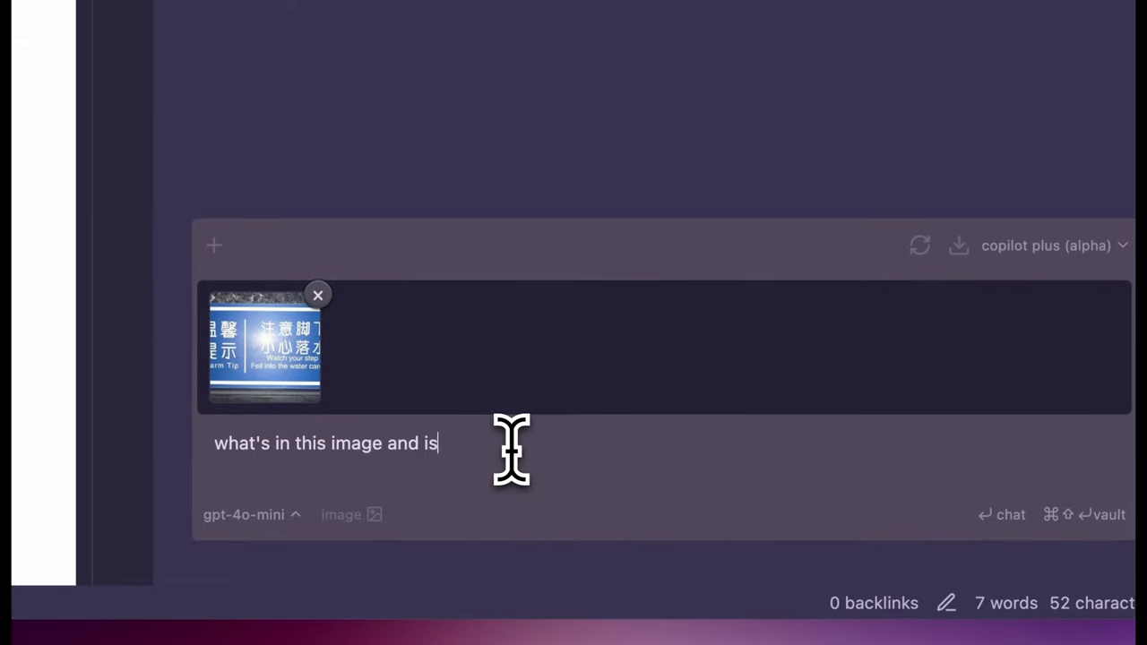
{"action": "type", "text": "hat's in this image and is it correct"}
{"action": "key", "text": "Return"}
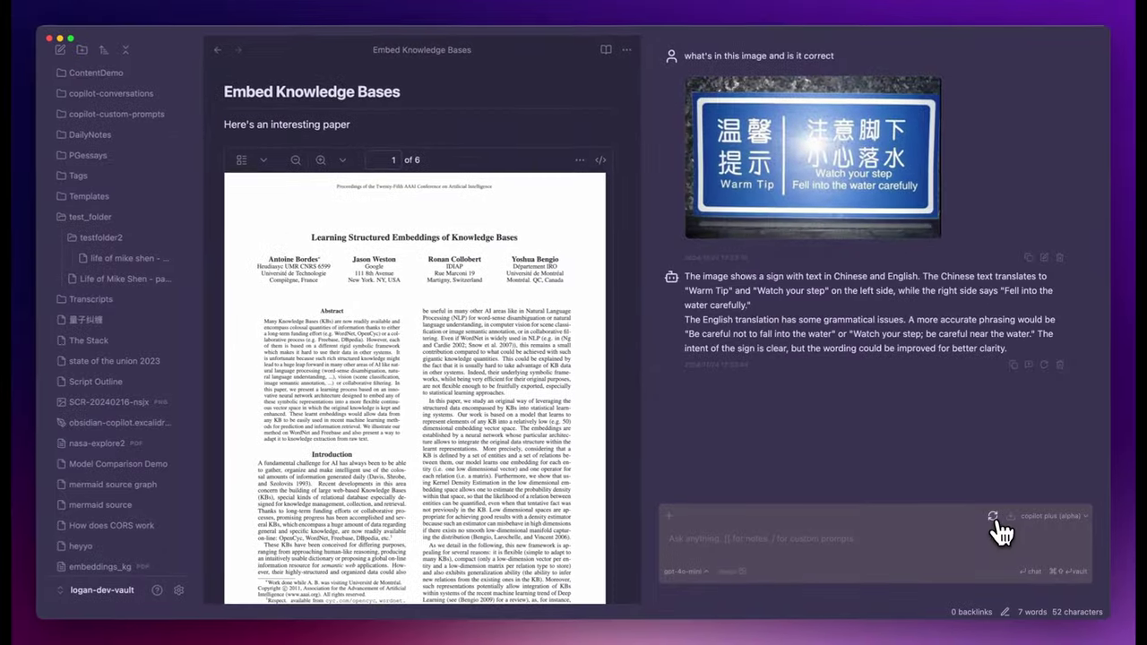
In a new chat on claude-3-5-sonnet-latest, ask the same question with the sign image attached.
{"action": "left_click", "coordinate": [994, 524]}
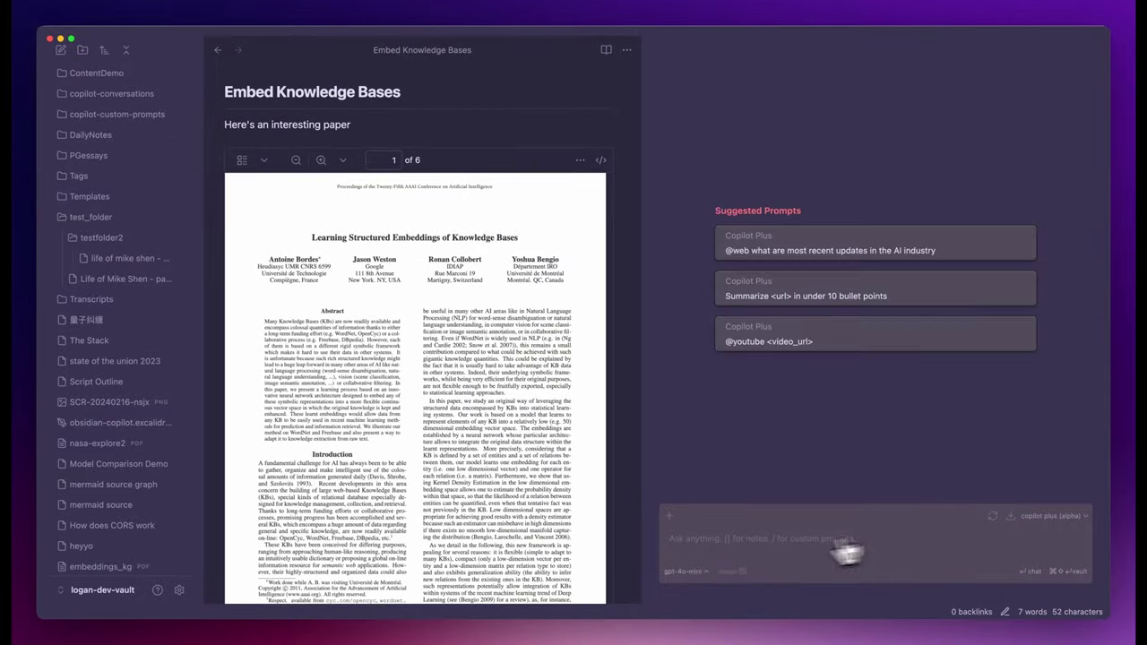
{"action": "left_click", "coordinate": [687, 572]}
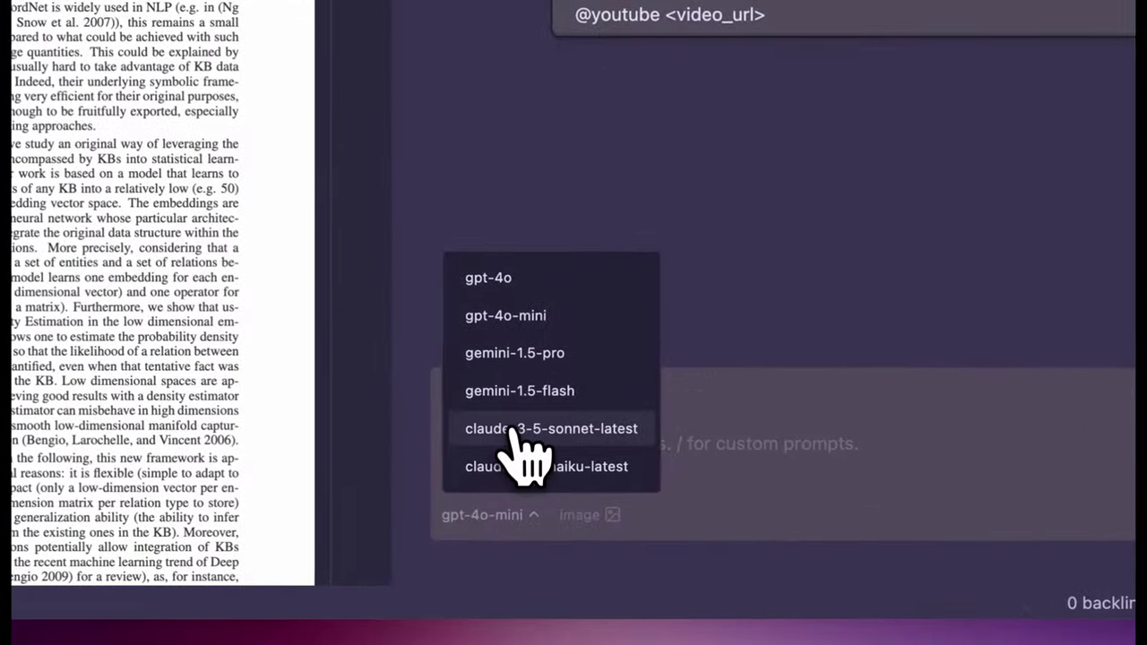
{"action": "left_click", "coordinate": [516, 431]}
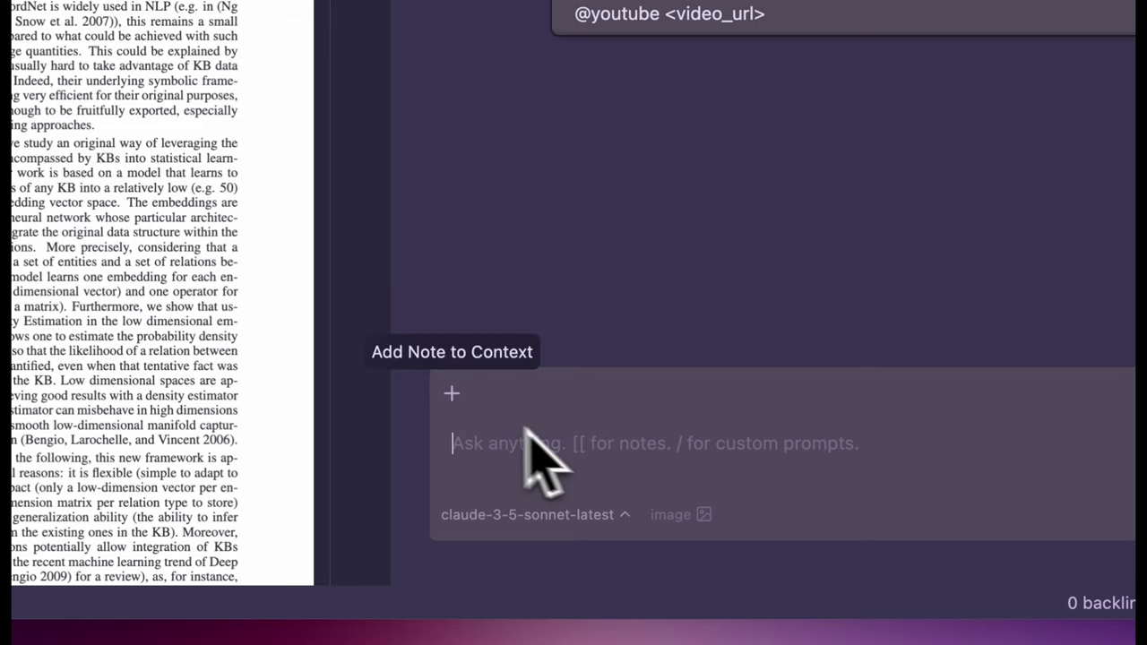
{"action": "left_click", "coordinate": [667, 516]}
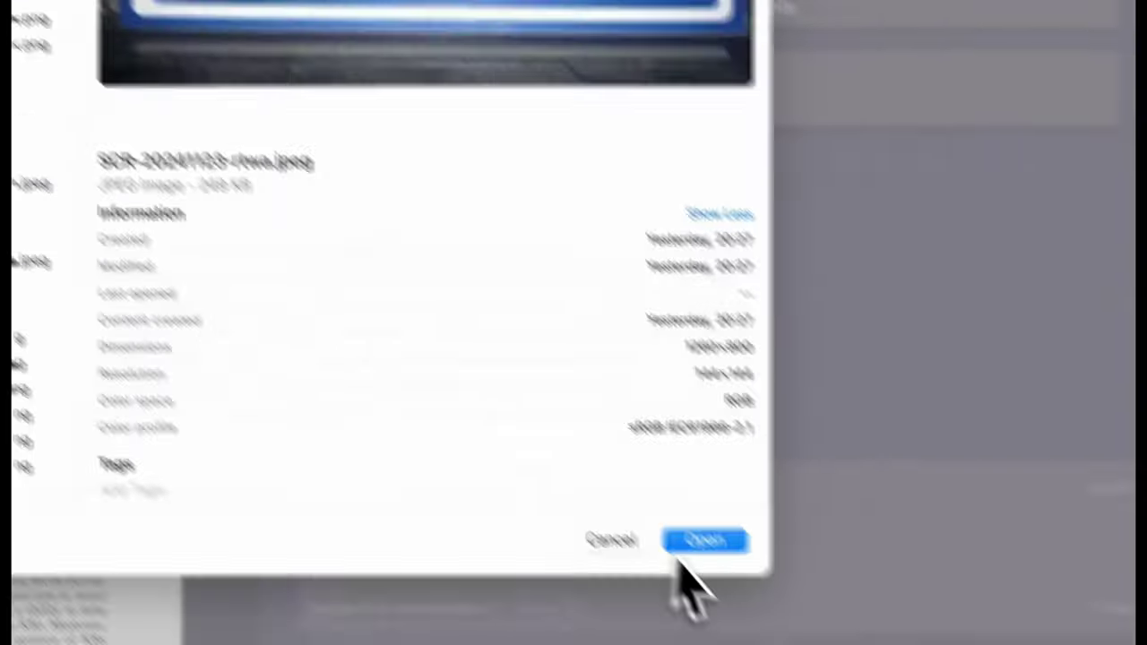
{"action": "left_click", "coordinate": [694, 540]}
{"action": "type", "text": "what's in thi"}
{"action": "type", "text": "s image and is it correct"}
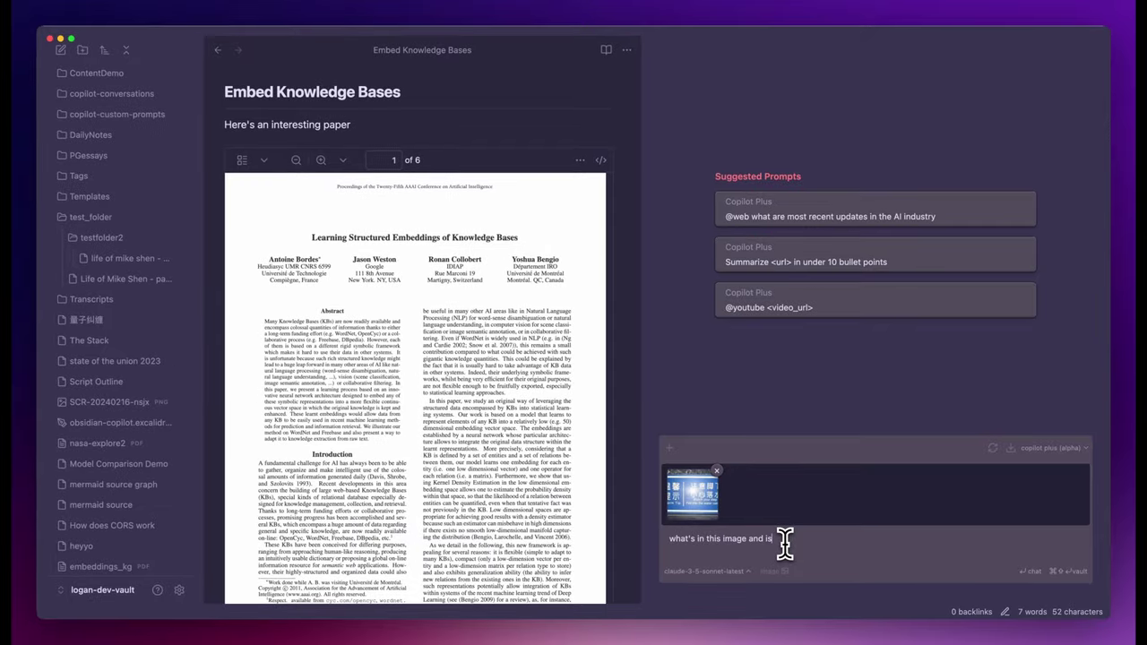
{"action": "key", "text": "Return"}
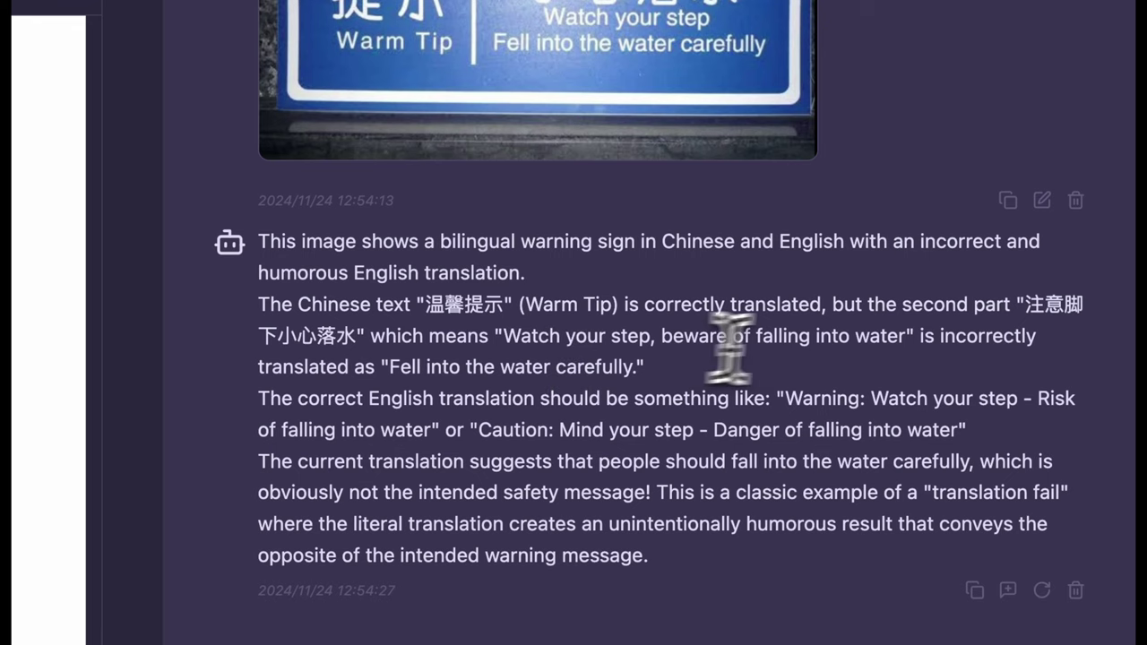
Highlight the reply's mistranslation sentence and its closing 'translation fail' remark.
{"action": "left_click_drag", "start_coordinate": [869, 336], "coordinate": [1014, 351]}
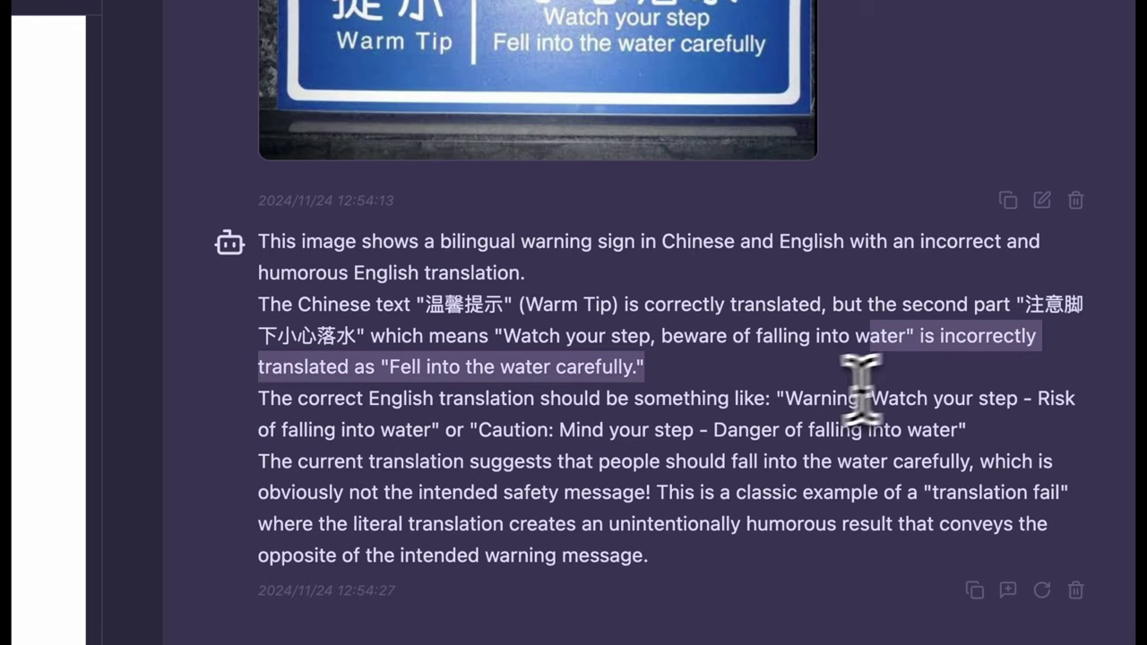
{"action": "left_click", "coordinate": [760, 404]}
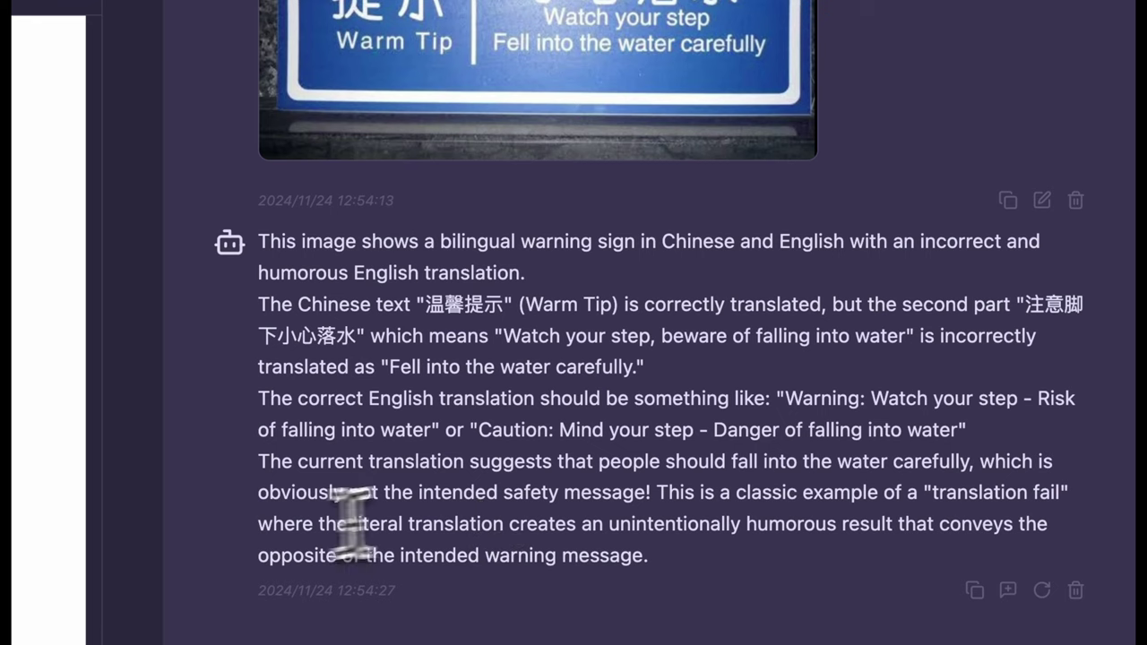
{"action": "left_click_drag", "start_coordinate": [923, 492], "coordinate": [952, 589]}
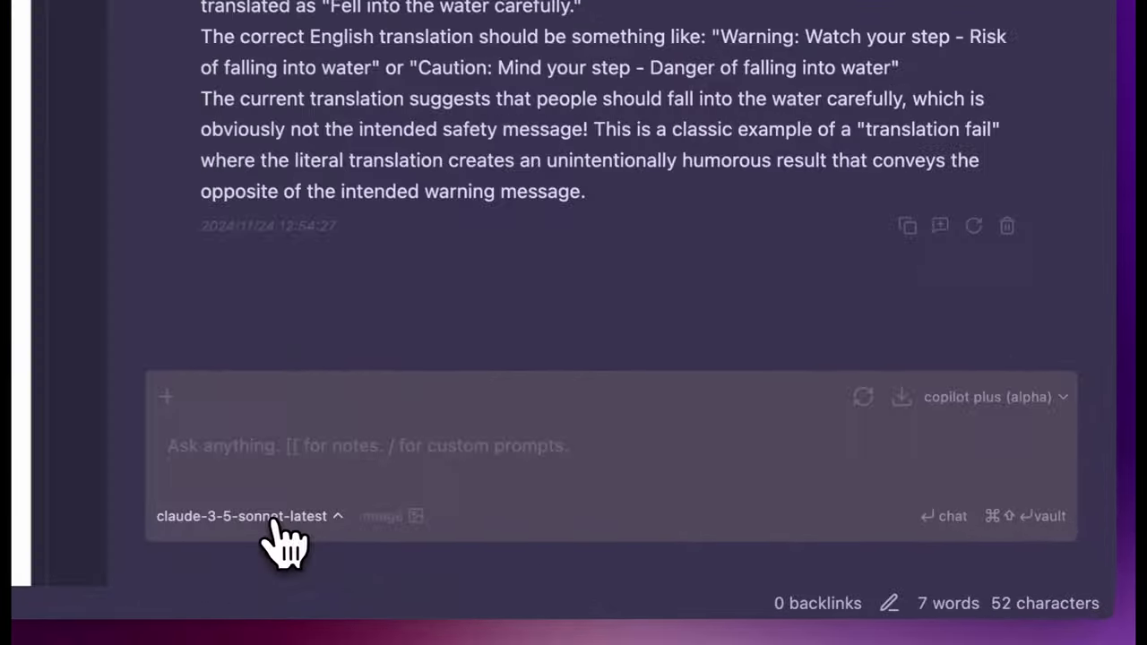
Switch to claude-3-5-haiku-latest and send the question with SCR-20241123-rtwa.jpeg attached.
{"action": "left_click", "coordinate": [719, 569]}
{"action": "left_click", "coordinate": [722, 550]}
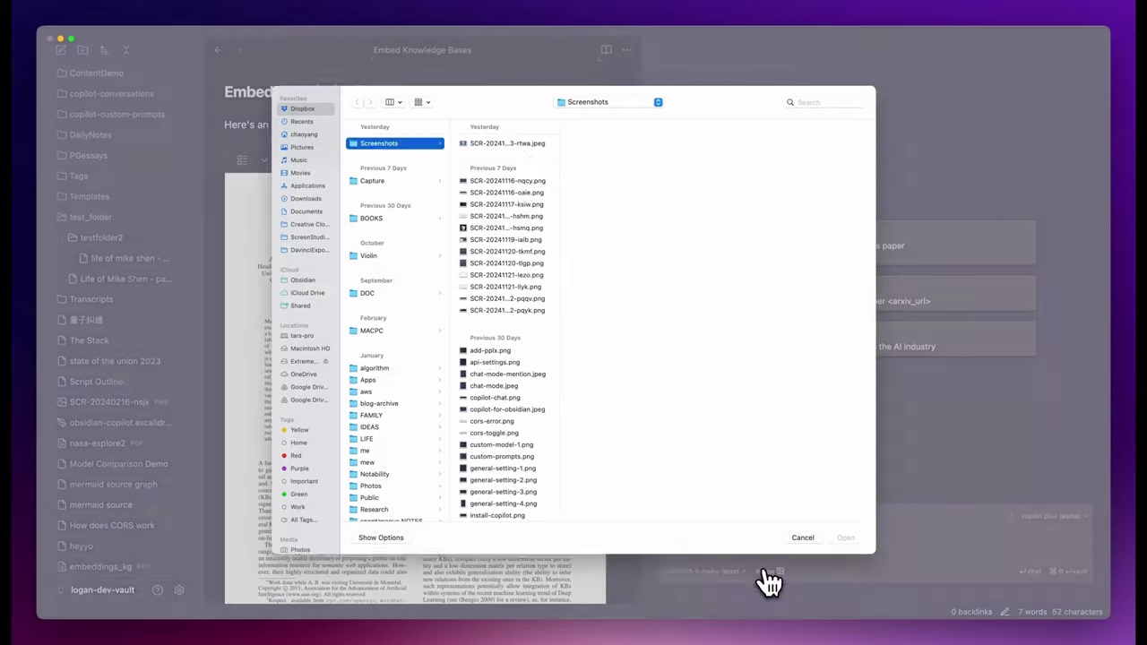
{"action": "left_click", "coordinate": [531, 150]}
{"action": "left_click", "coordinate": [845, 540]}
{"action": "key", "text": "Return"}
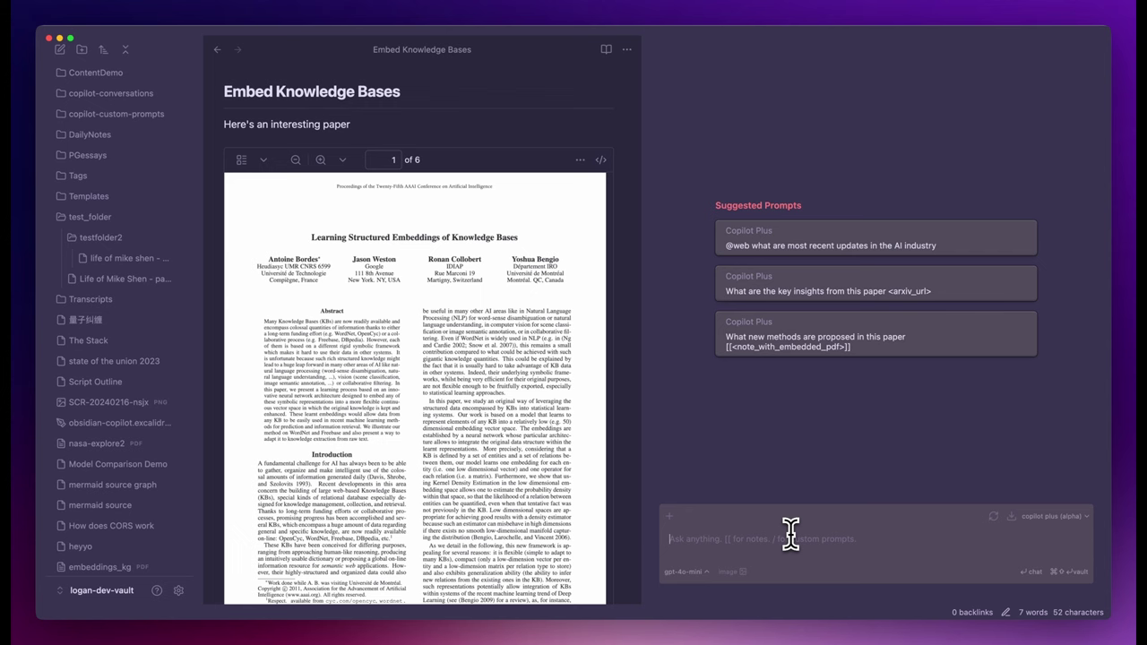
{"action": "type", "text": "@"}
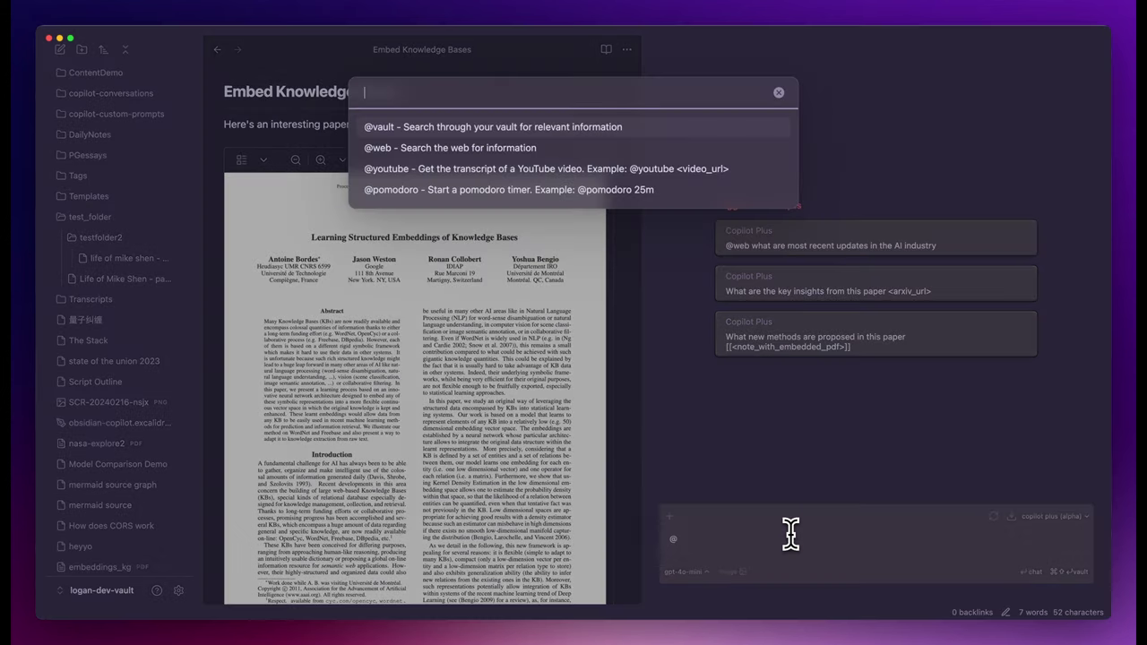
{"action": "key", "text": "Down"}
{"action": "key", "text": "Return"}
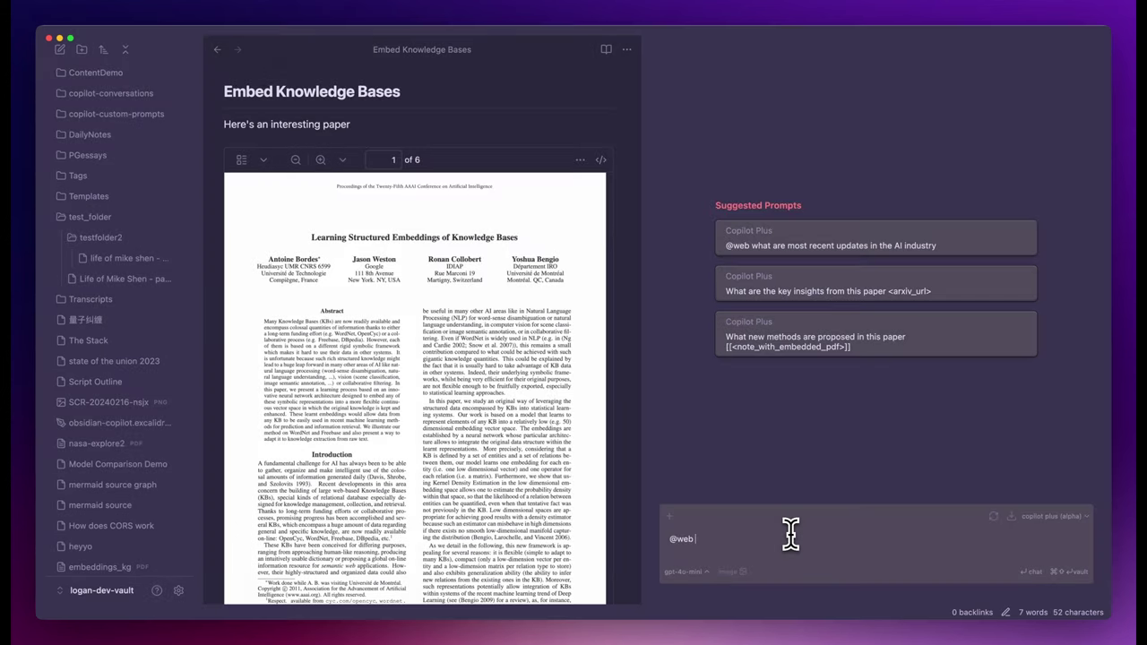
{"action": "type", "text": "how many"}
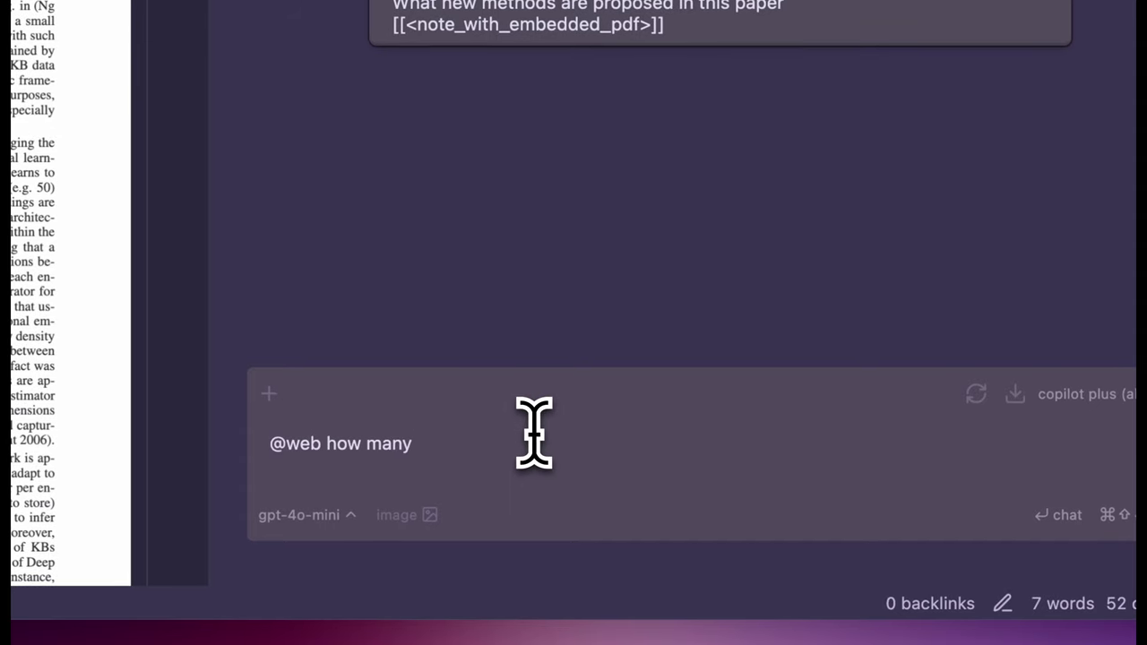
{"action": "type", "text": " people were affecte"}
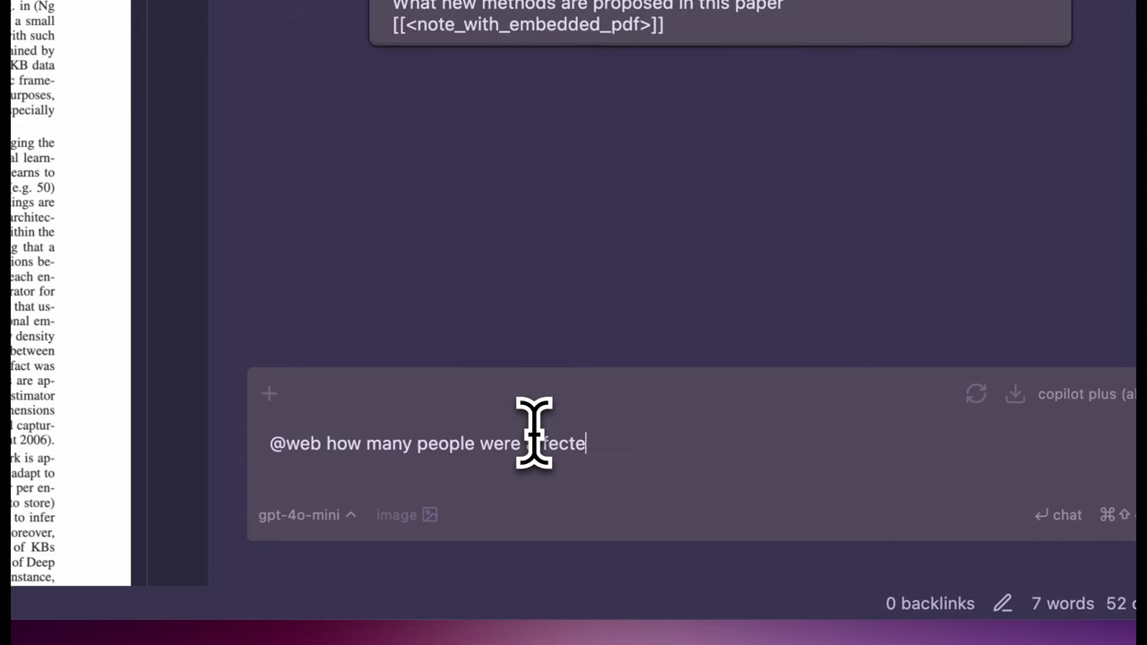
{"action": "type", "text": "d by the PSE pow"}
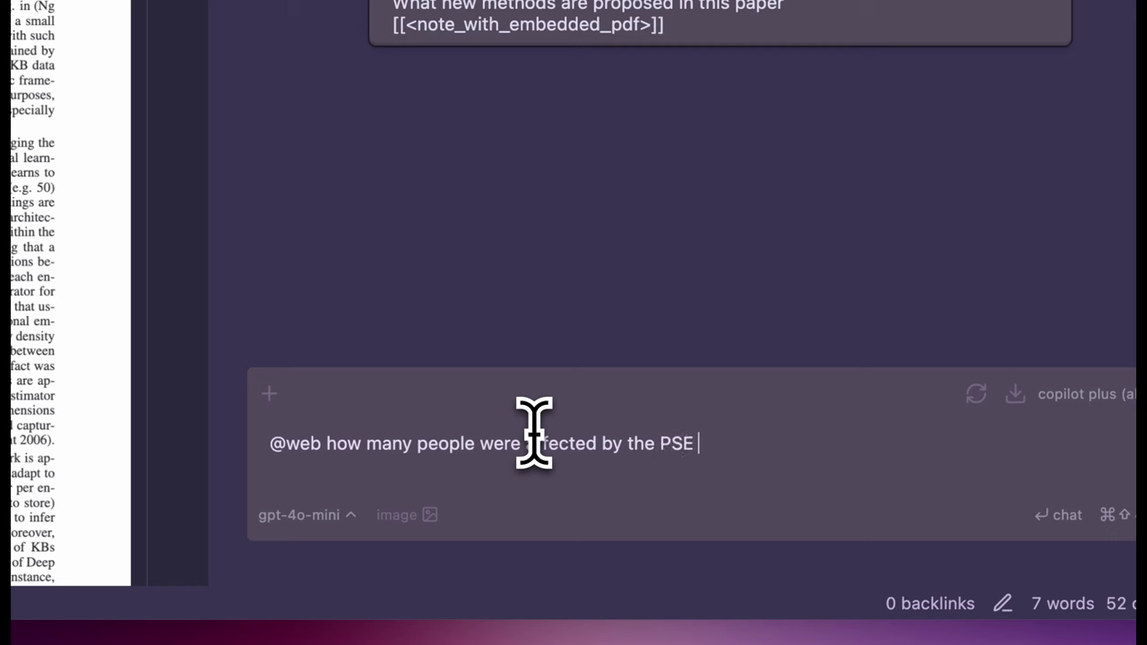
{"action": "key", "text": "BackSpace"}
{"action": "type", "text": "power outage"}
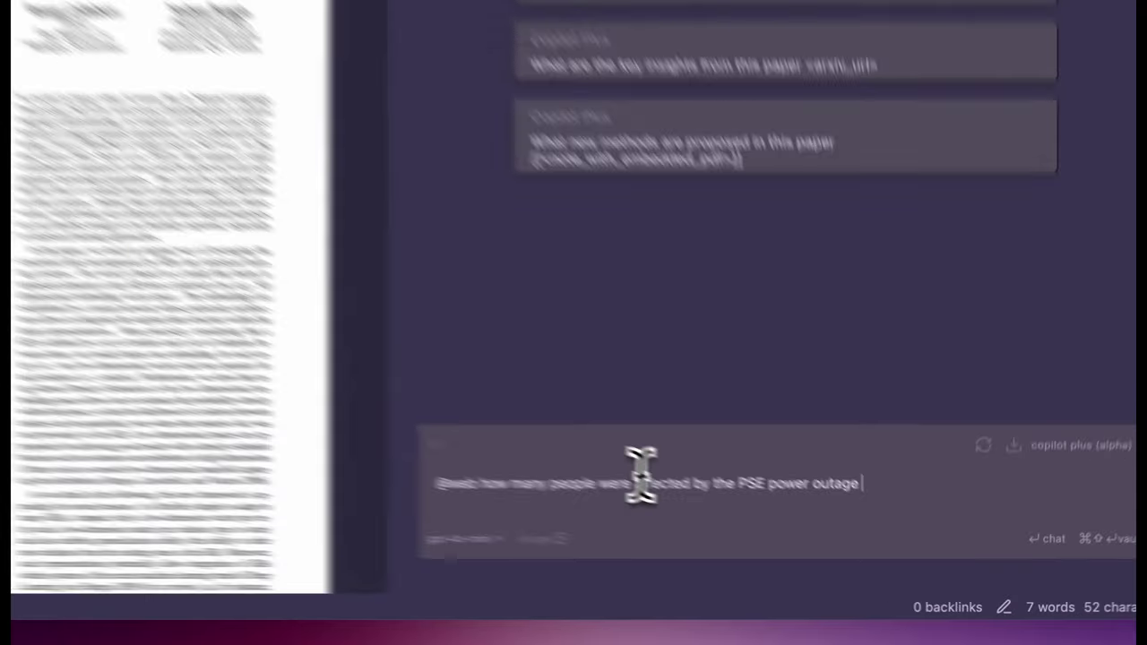
{"action": "key", "text": "Return"}
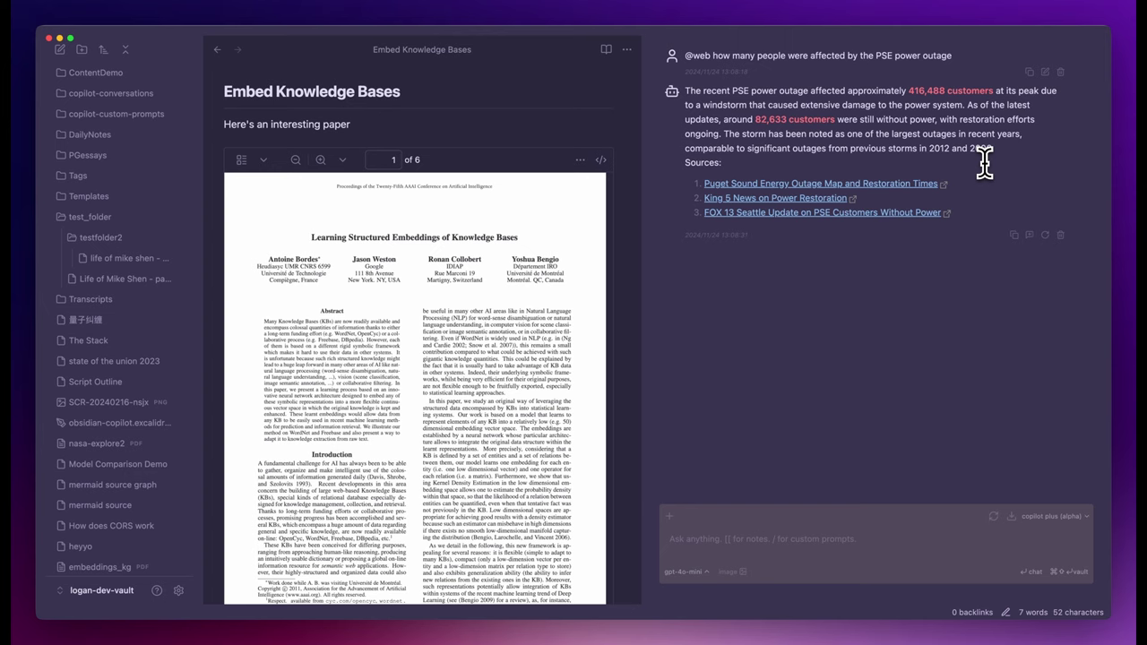
Open the cited FOX 13 Seattle source article and scroll through it.
{"action": "left_click", "coordinate": [896, 213]}
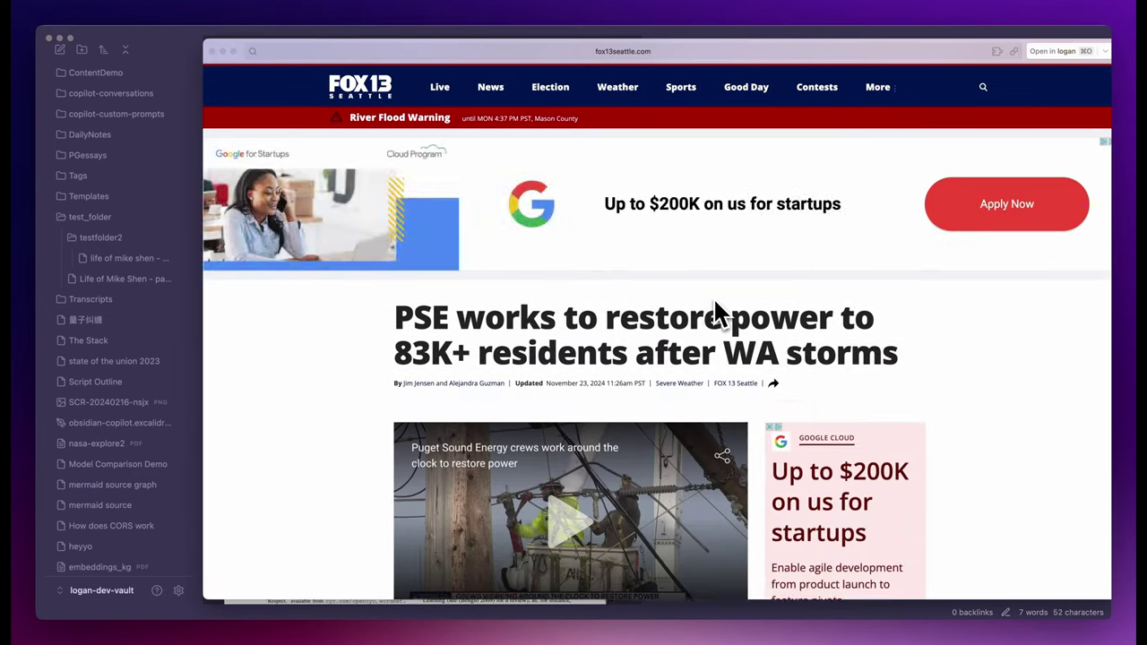
{"action": "scroll", "coordinate": [713, 293], "scroll_direction": "down", "scroll_amount": 6}
{"action": "scroll", "coordinate": [712, 293], "scroll_direction": "down", "scroll_amount": 5}
{"action": "scroll", "coordinate": [712, 293], "scroll_direction": "up", "scroll_amount": 3}
{"action": "scroll", "coordinate": [712, 293], "scroll_direction": "down", "scroll_amount": 8}
{"action": "scroll", "coordinate": [714, 298], "scroll_direction": "down", "scroll_amount": 10}
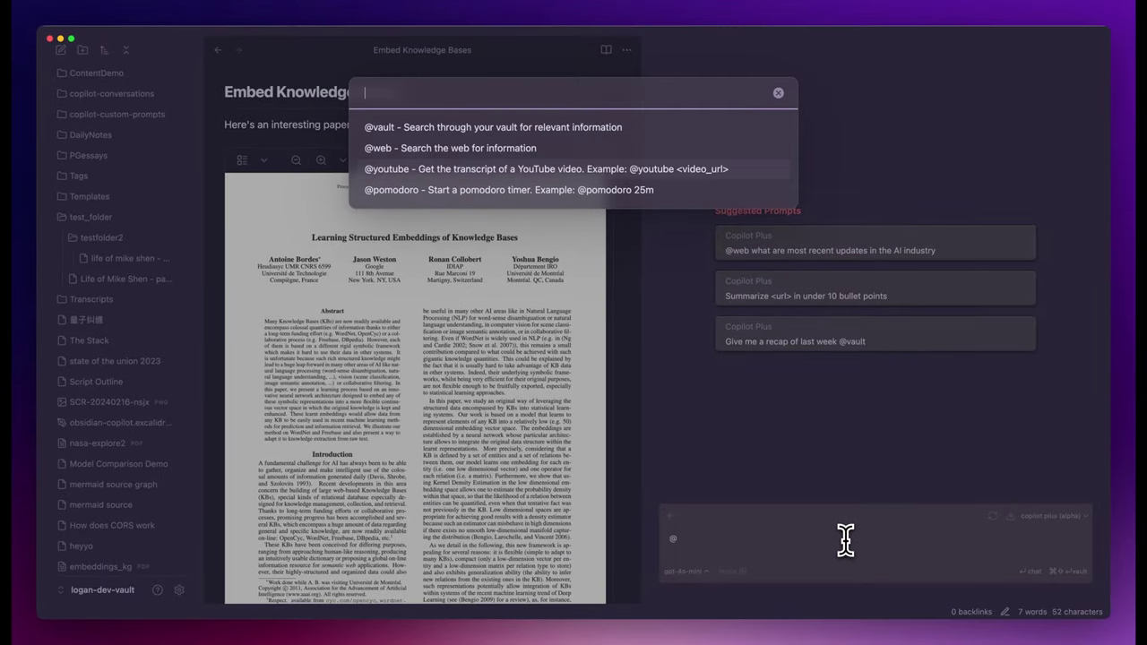
{"action": "key", "text": "Return"}
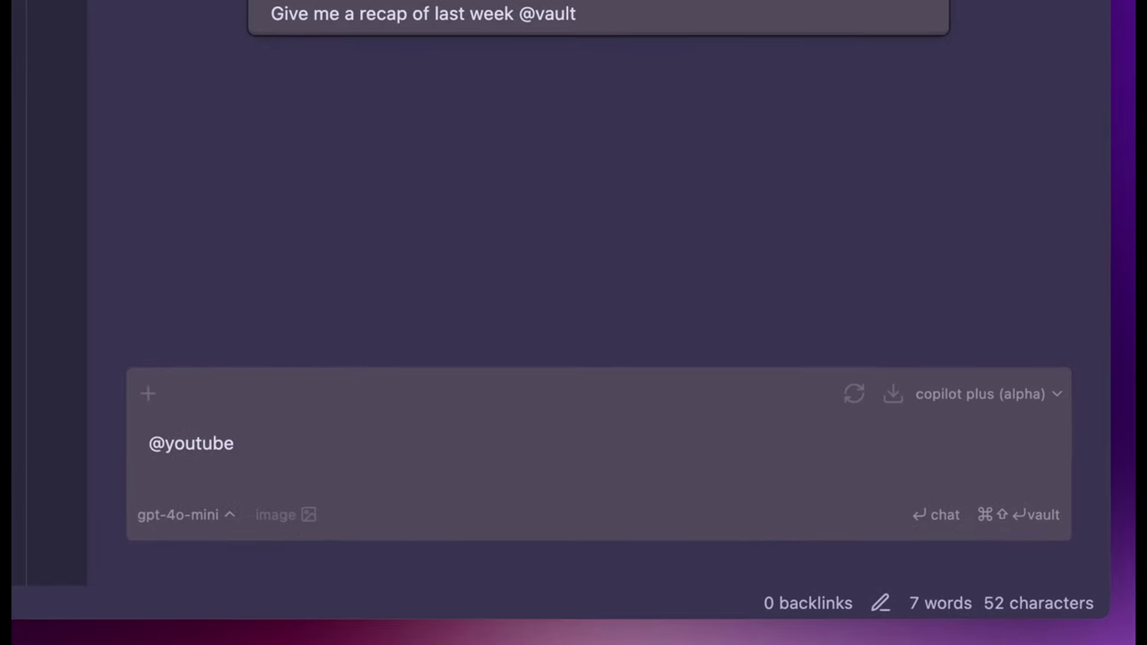
{"action": "type", "text": "https://www.youtube.com/watch?v=ij84DoCEmdI"}
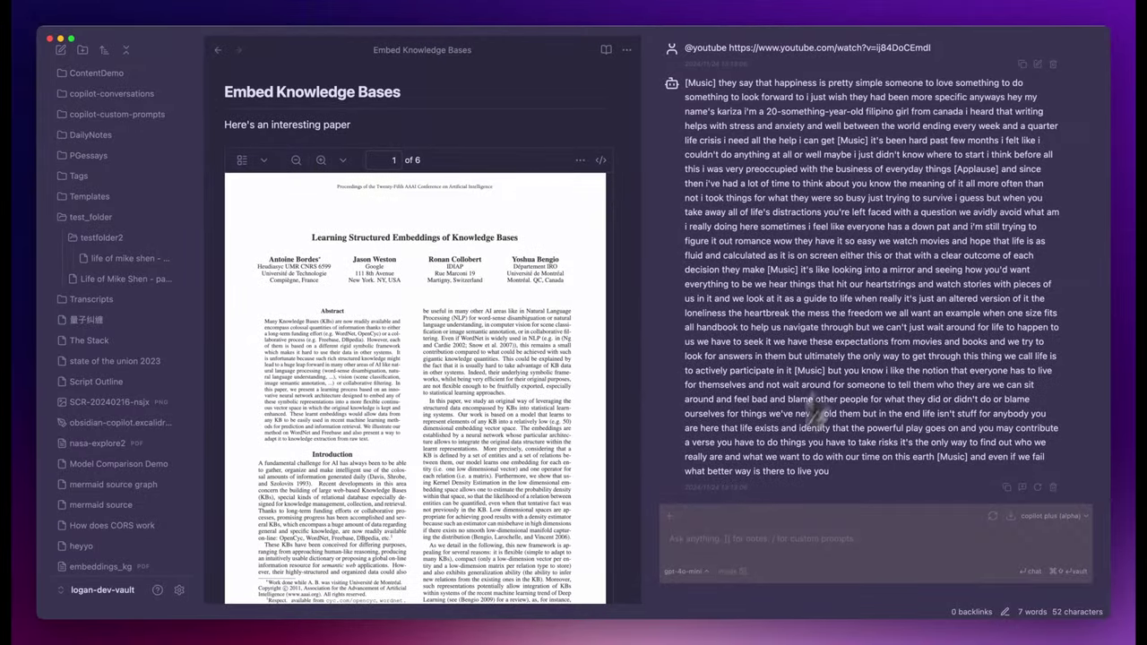
{"action": "left_click", "coordinate": [721, 541]}
{"action": "type", "text": "summarize the above into bu"}
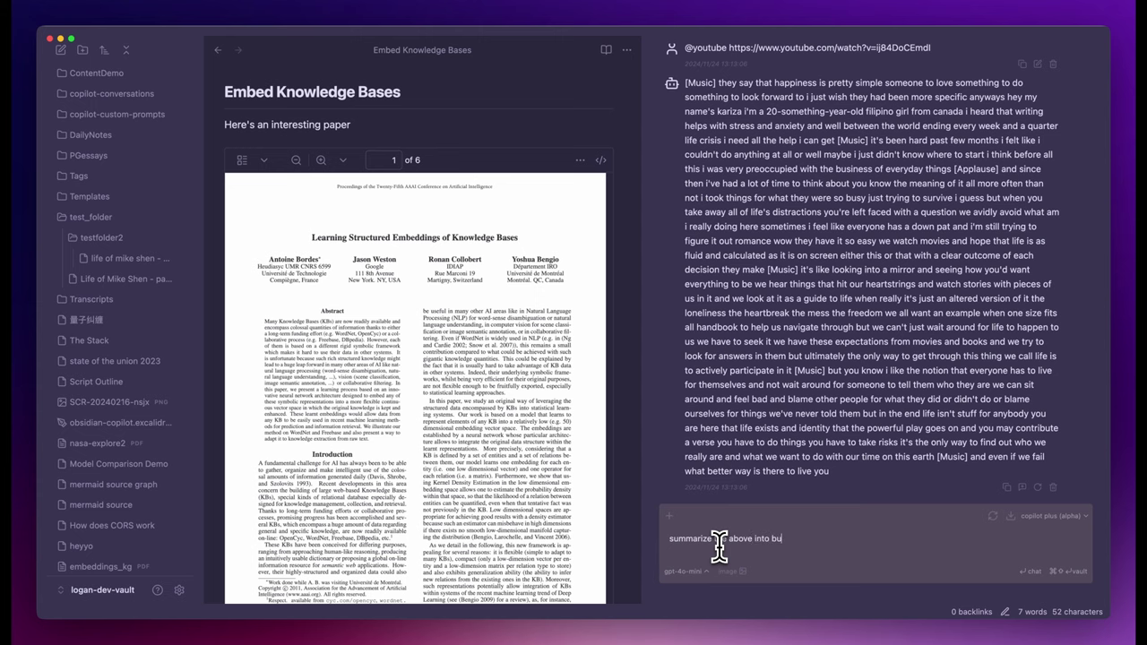
{"action": "type", "text": "llet points"}
{"action": "key", "text": "Return"}
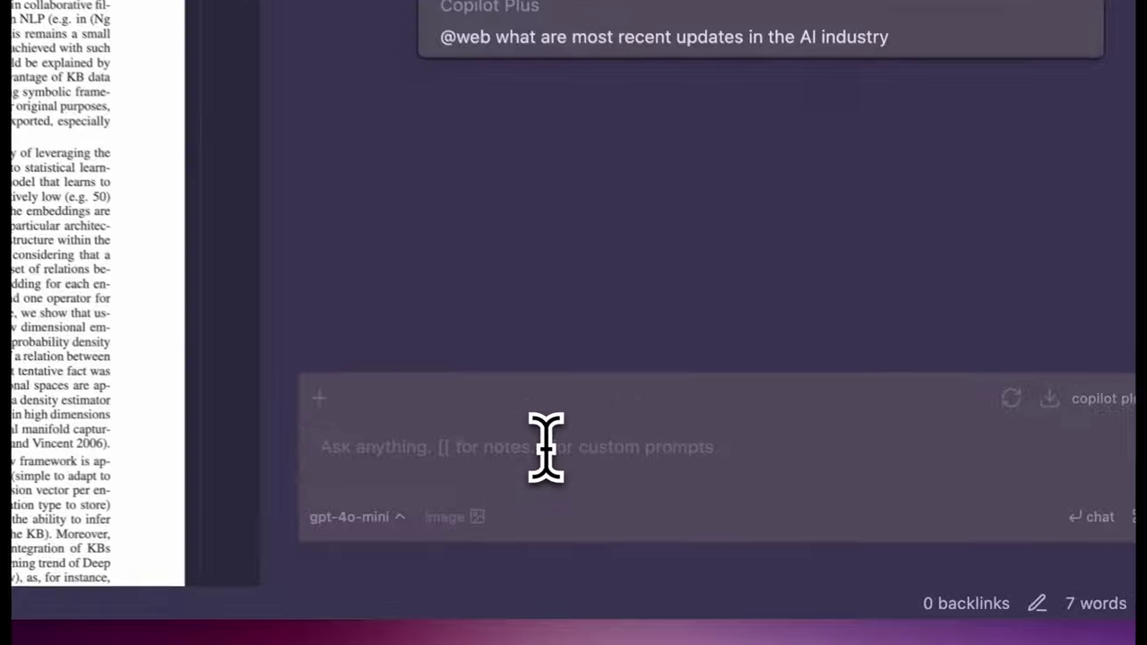
{"action": "left_click", "coordinate": [546, 446]}
{"action": "type", "text": "@"}
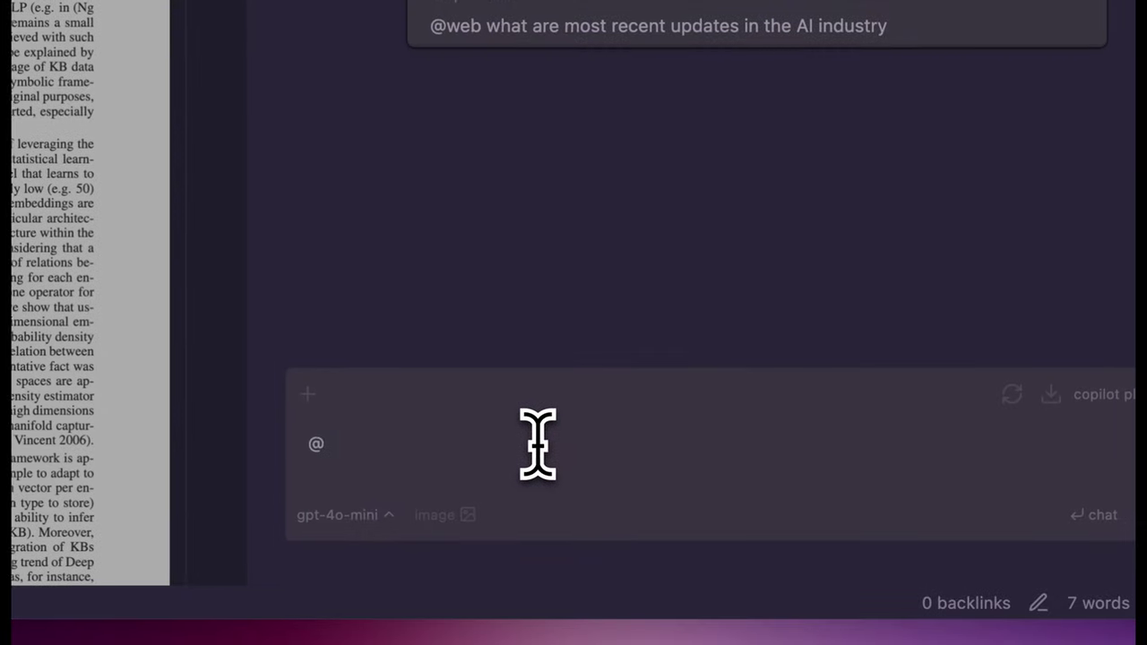
{"action": "type", "text": "youtube"}
{"action": "key", "text": "ctrl+v"}
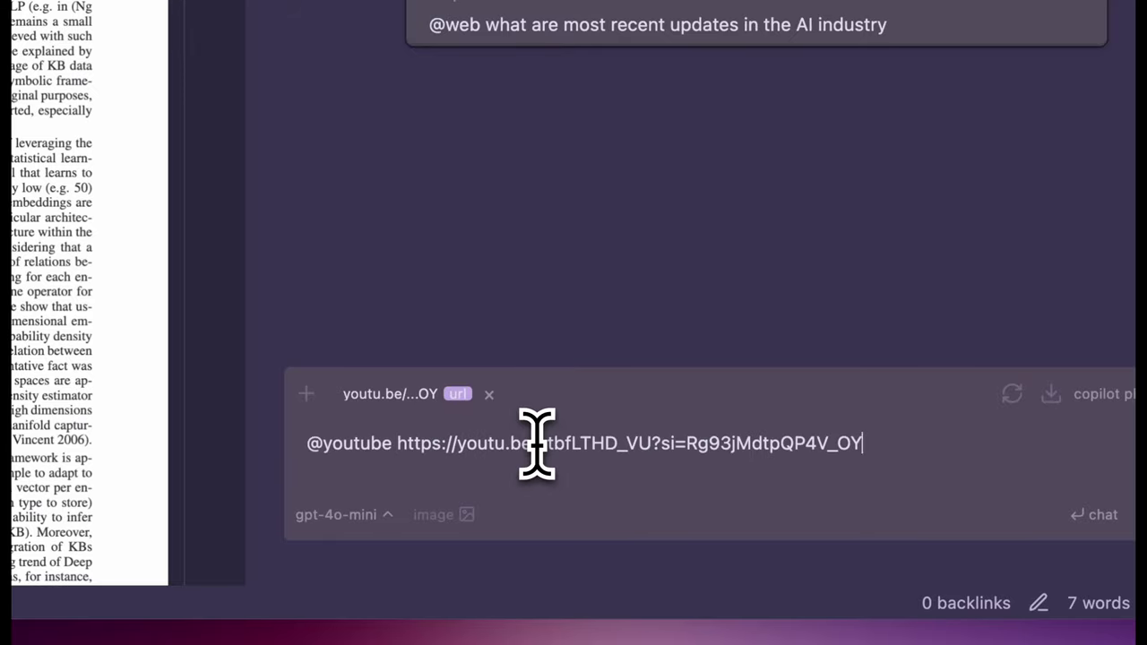
{"action": "key", "text": "Return"}
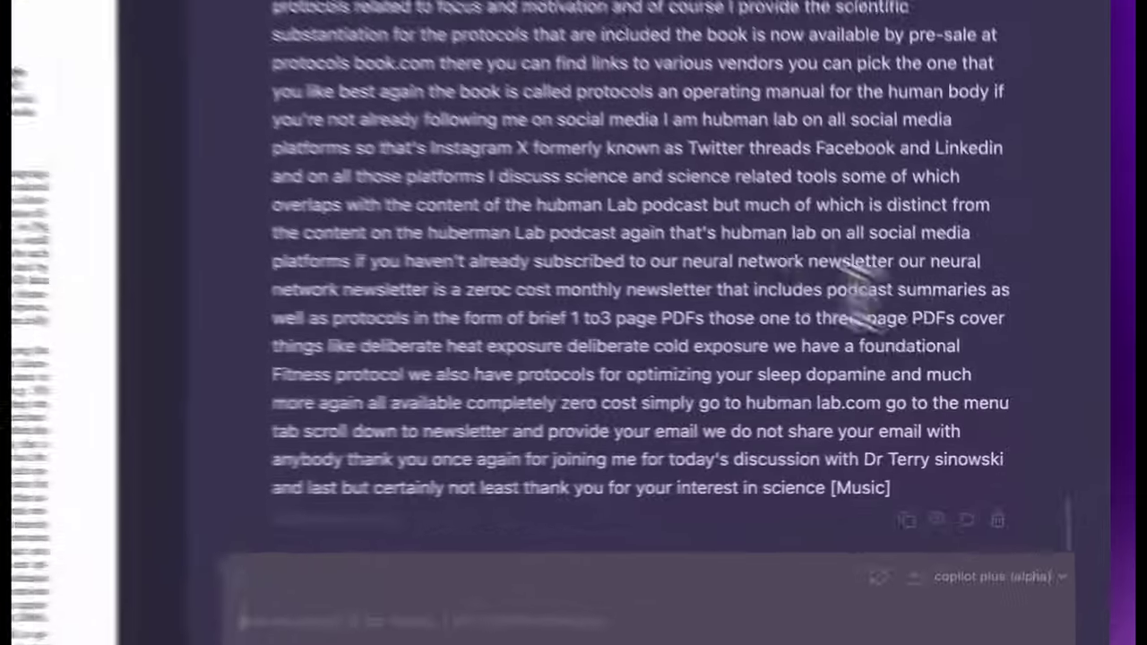
{"action": "scroll", "coordinate": [845, 328], "scroll_direction": "up", "scroll_amount": 15}
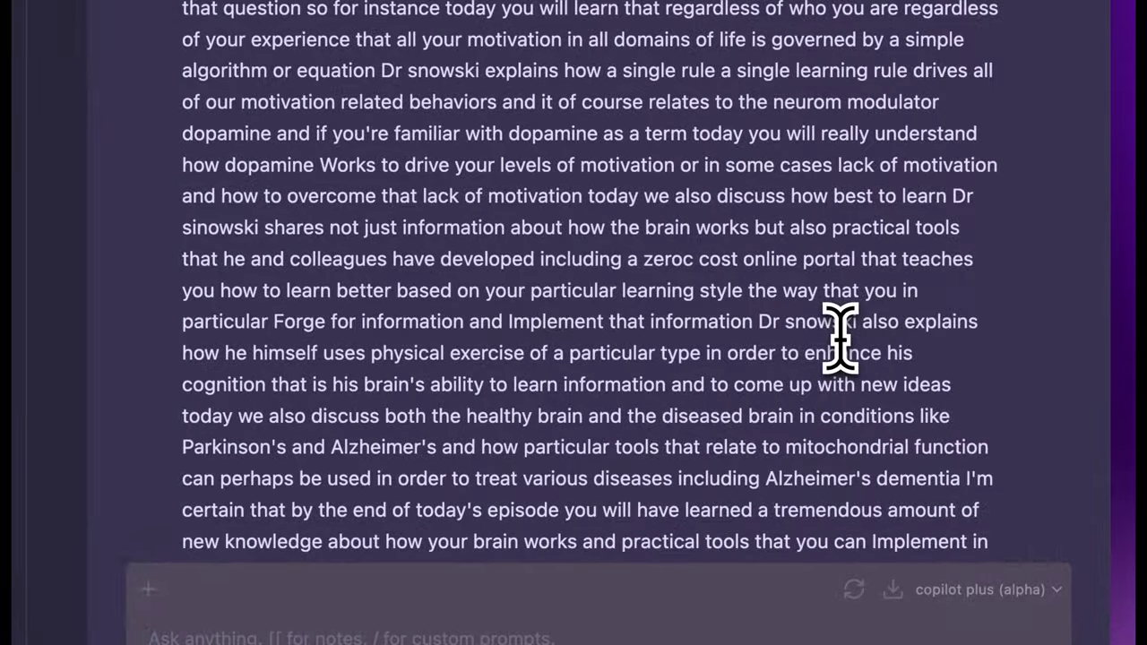
{"action": "scroll", "coordinate": [832, 325], "scroll_direction": "up", "scroll_amount": 5}
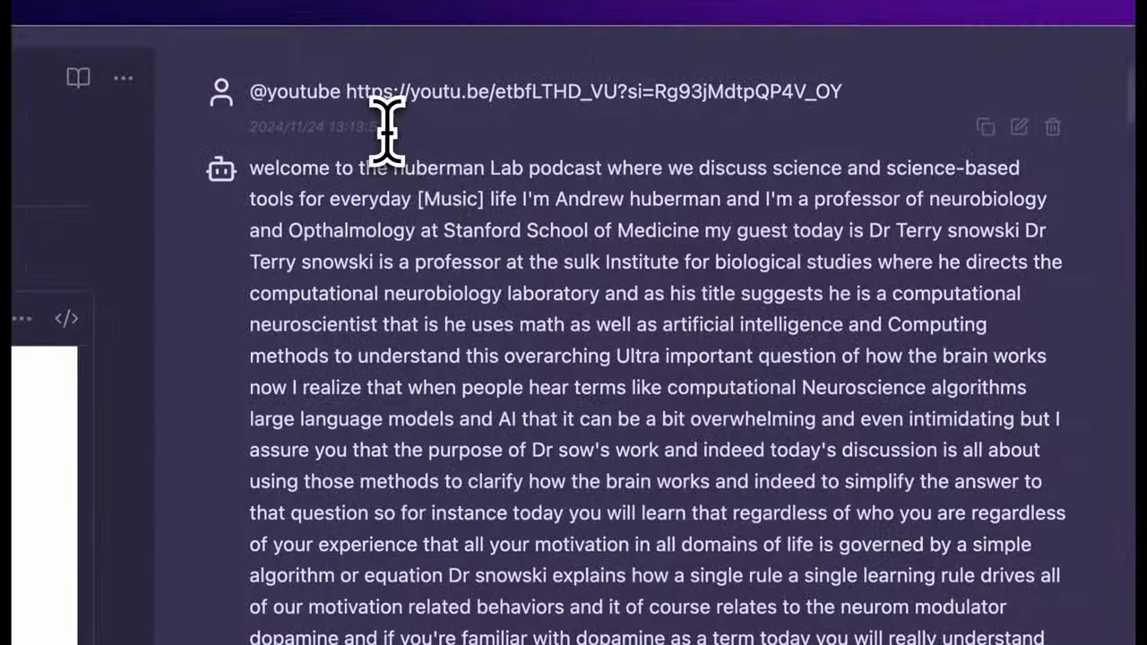
{"action": "scroll", "coordinate": [604, 320], "scroll_direction": "down", "scroll_amount": 20}
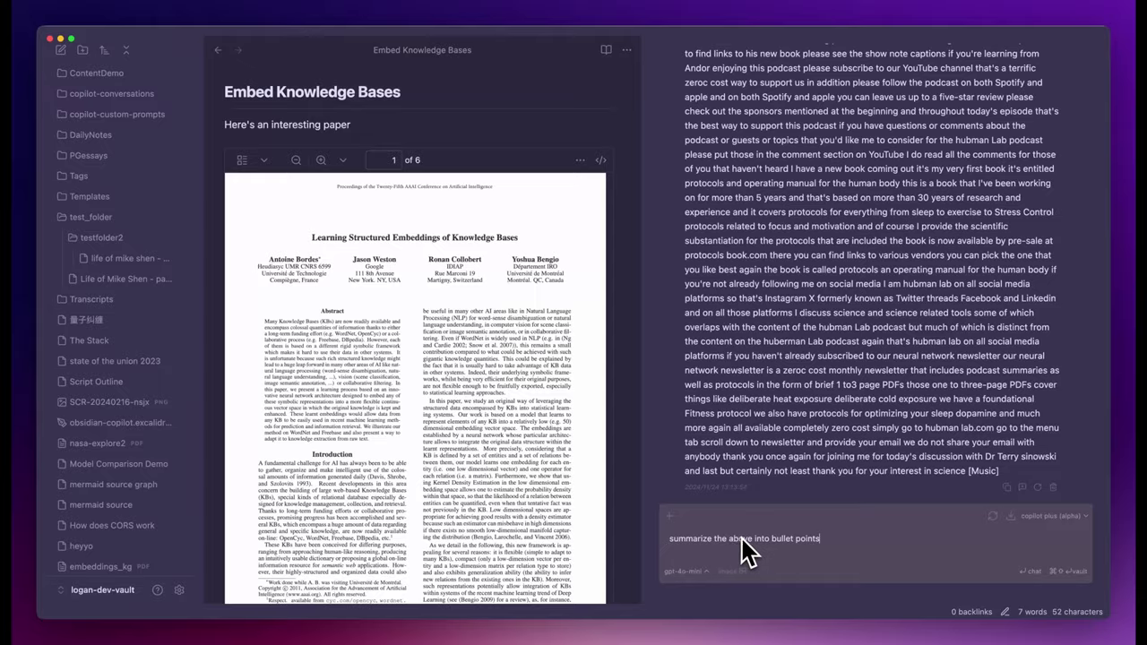
{"action": "key", "text": "Return"}
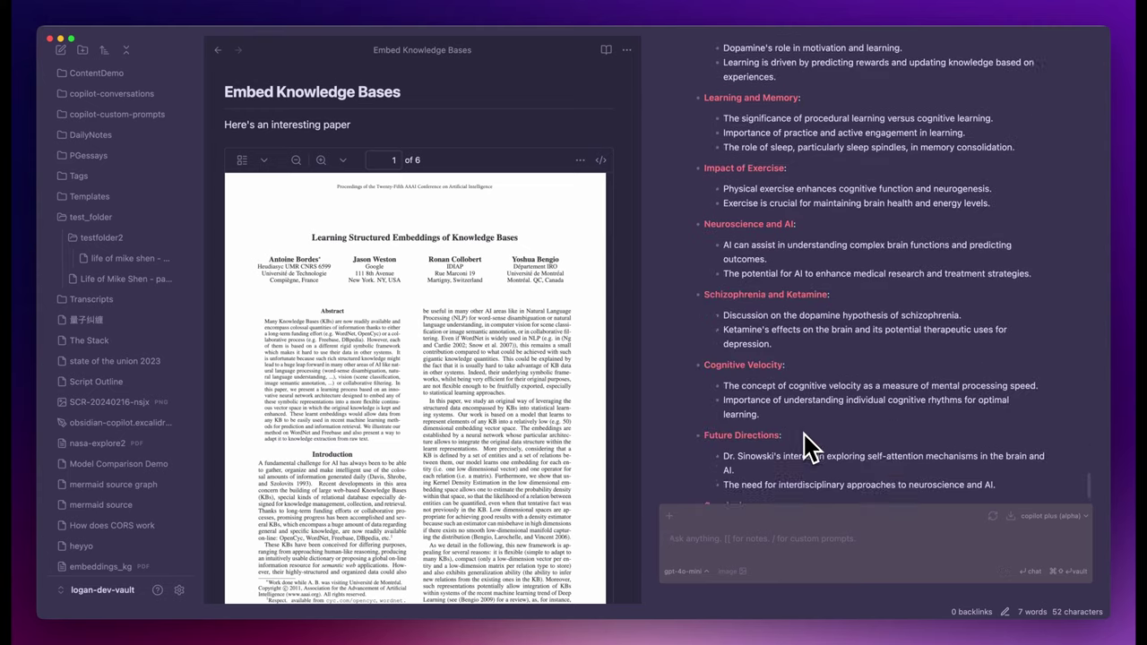
Insert the transcript reply into a new note titled 'Huberman Lab - AI and Neuroscience'.
{"action": "key", "text": "super+n"}
{"action": "scroll", "coordinate": [1003, 345], "scroll_direction": "up", "scroll_amount": 10}
{"action": "left_click", "coordinate": [1021, 330]}
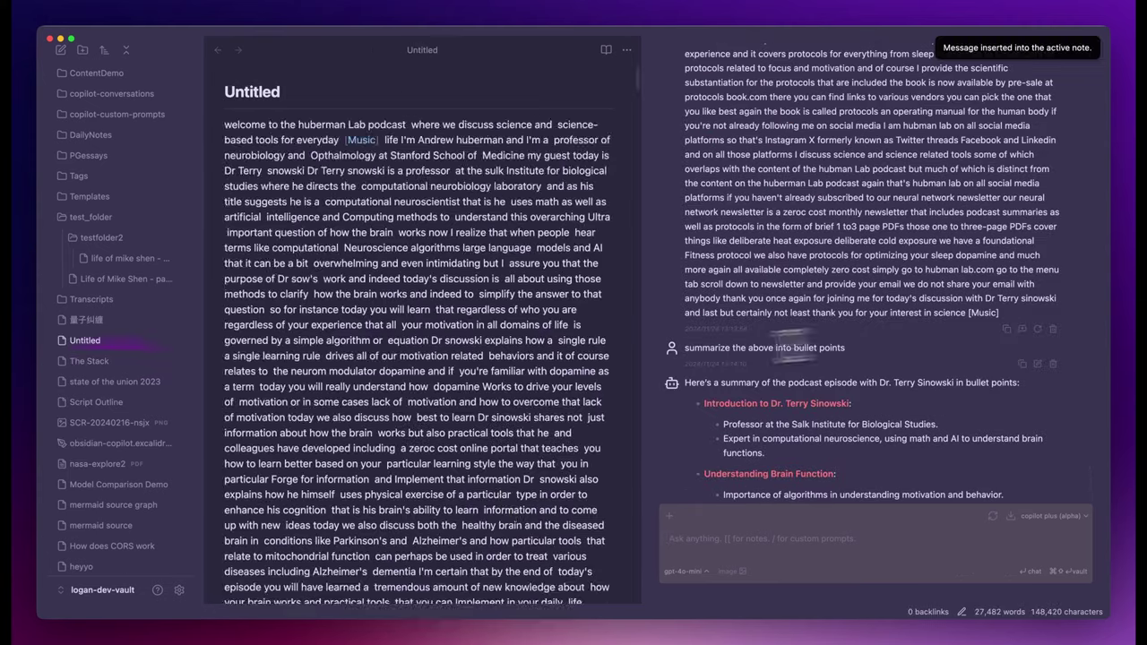
{"action": "scroll", "coordinate": [492, 358], "scroll_direction": "down", "scroll_amount": 15}
{"action": "scroll", "coordinate": [492, 370], "scroll_direction": "up", "scroll_amount": 15}
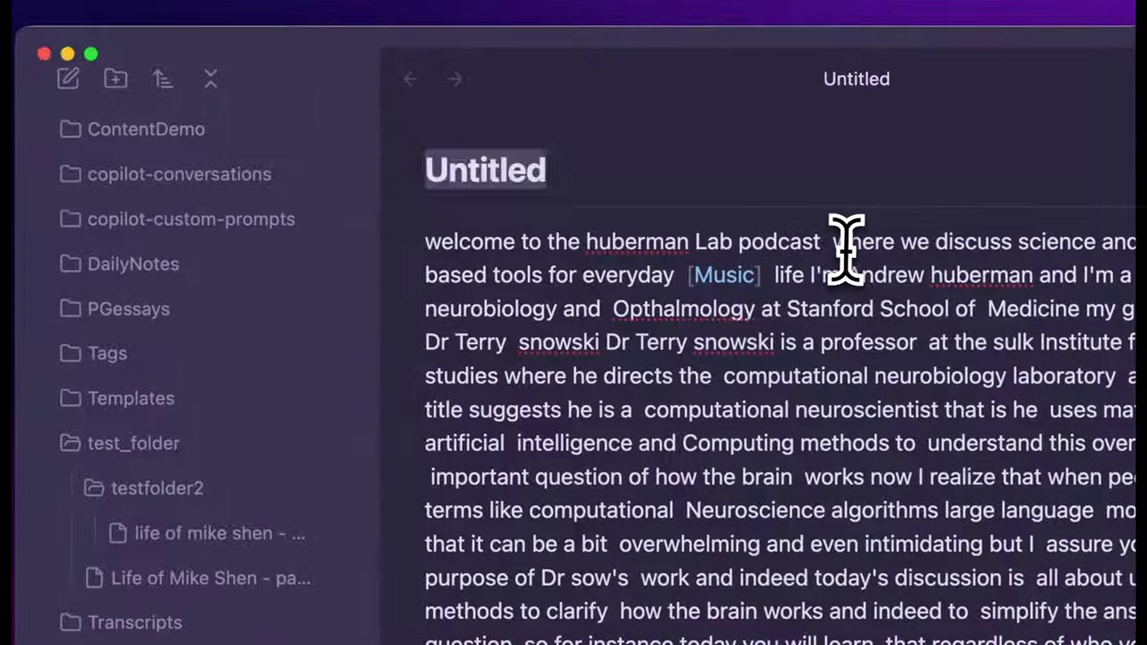
{"action": "type", "text": "Huberman Lab - AI and Neuroscience"}
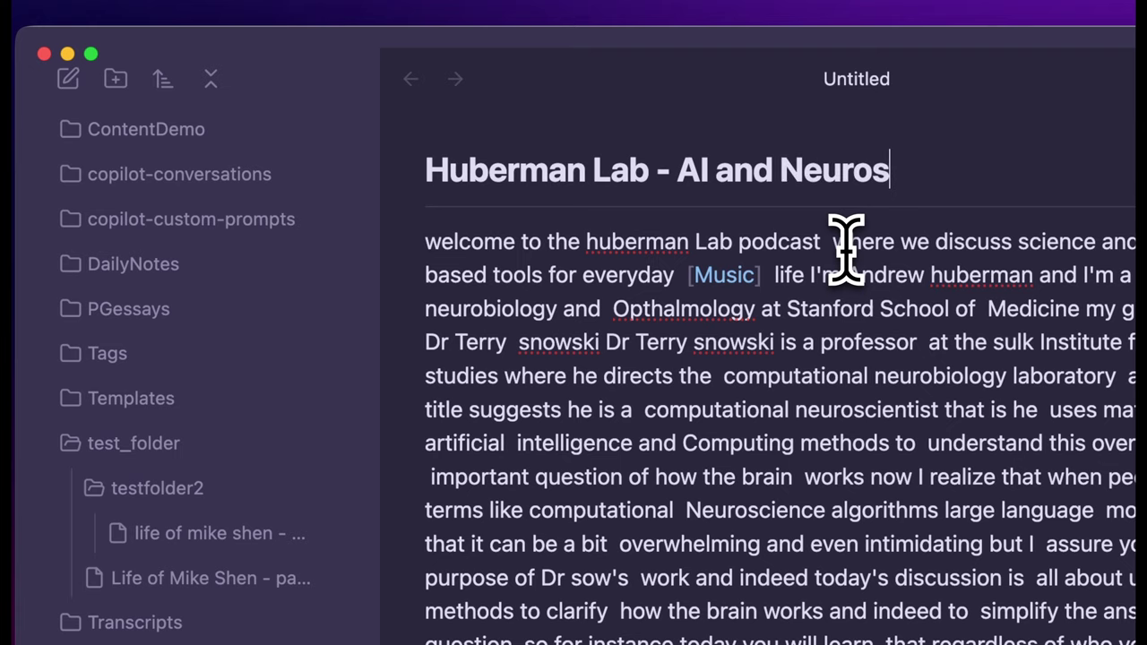
{"action": "key", "text": "Return"}
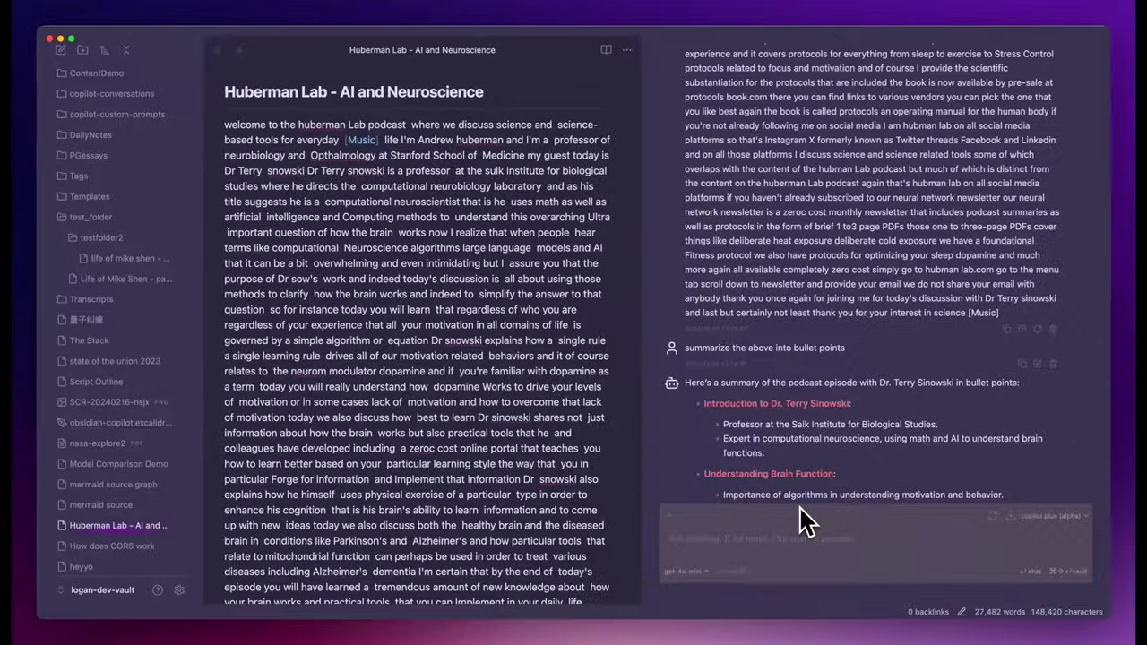
{"action": "scroll", "coordinate": [813, 442], "scroll_direction": "up", "scroll_amount": 10}
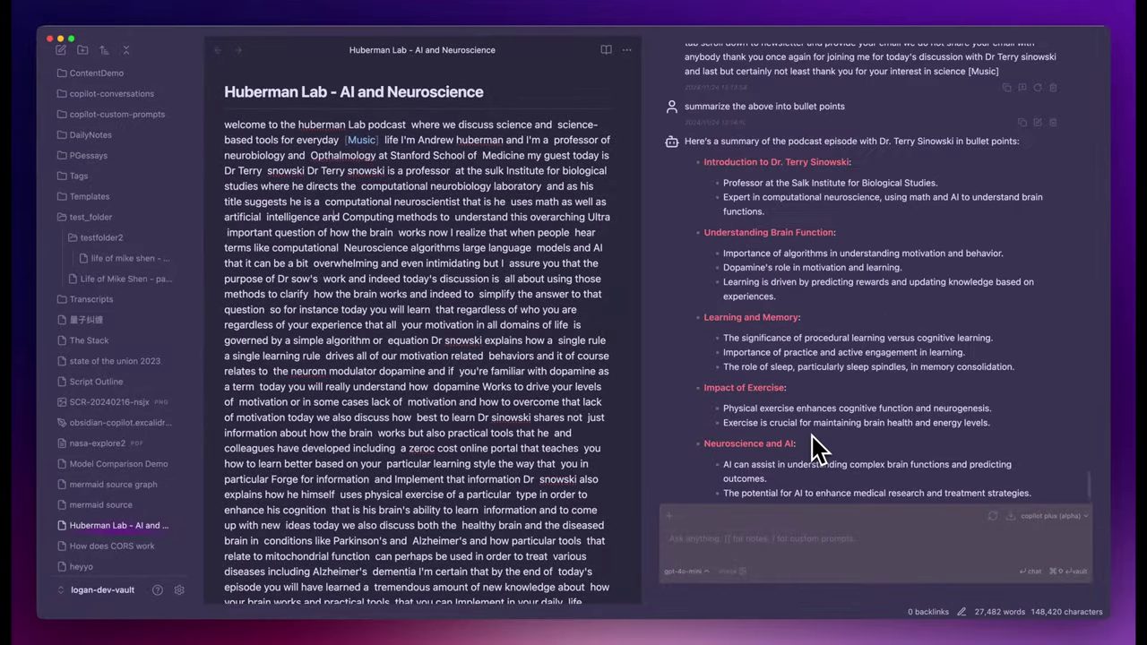
{"action": "scroll", "coordinate": [824, 376], "scroll_direction": "down", "scroll_amount": 2}
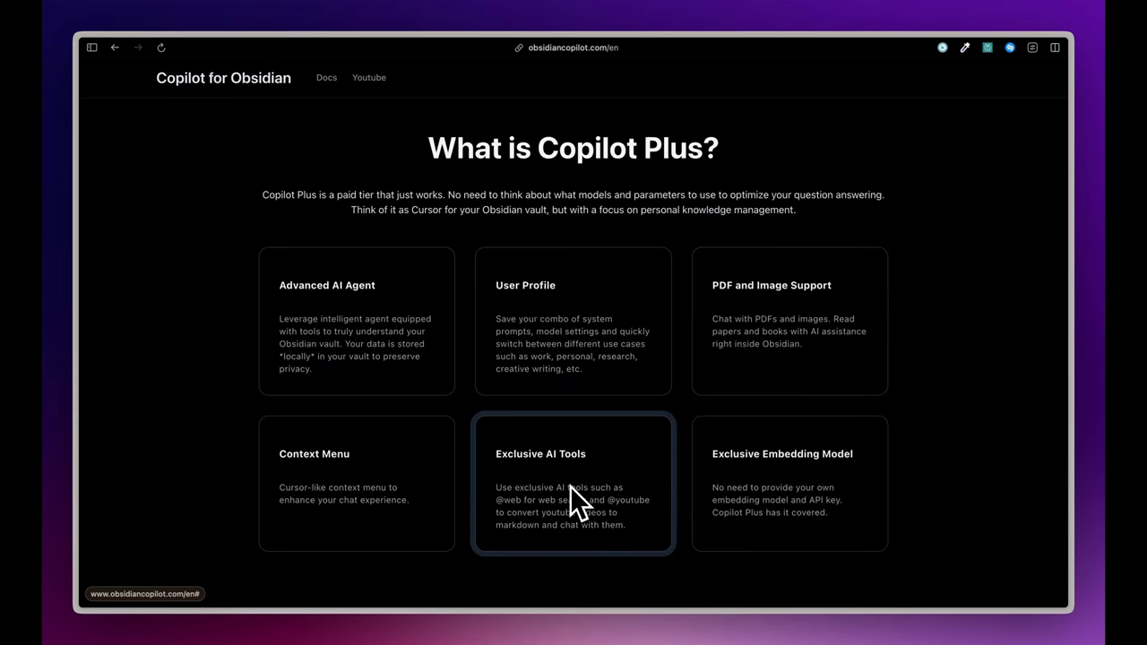
Scroll back up the obsidiancopilot.com page past the Copilot Plus feature cards.
{"action": "scroll", "coordinate": [797, 364], "scroll_direction": "up", "scroll_amount": 10}
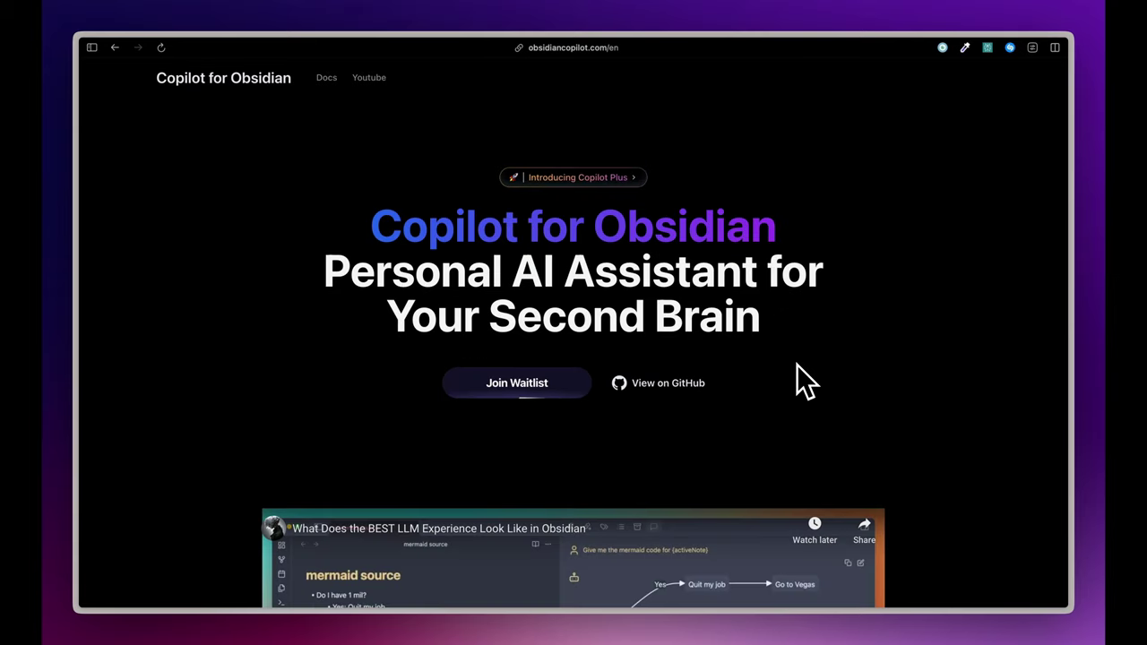